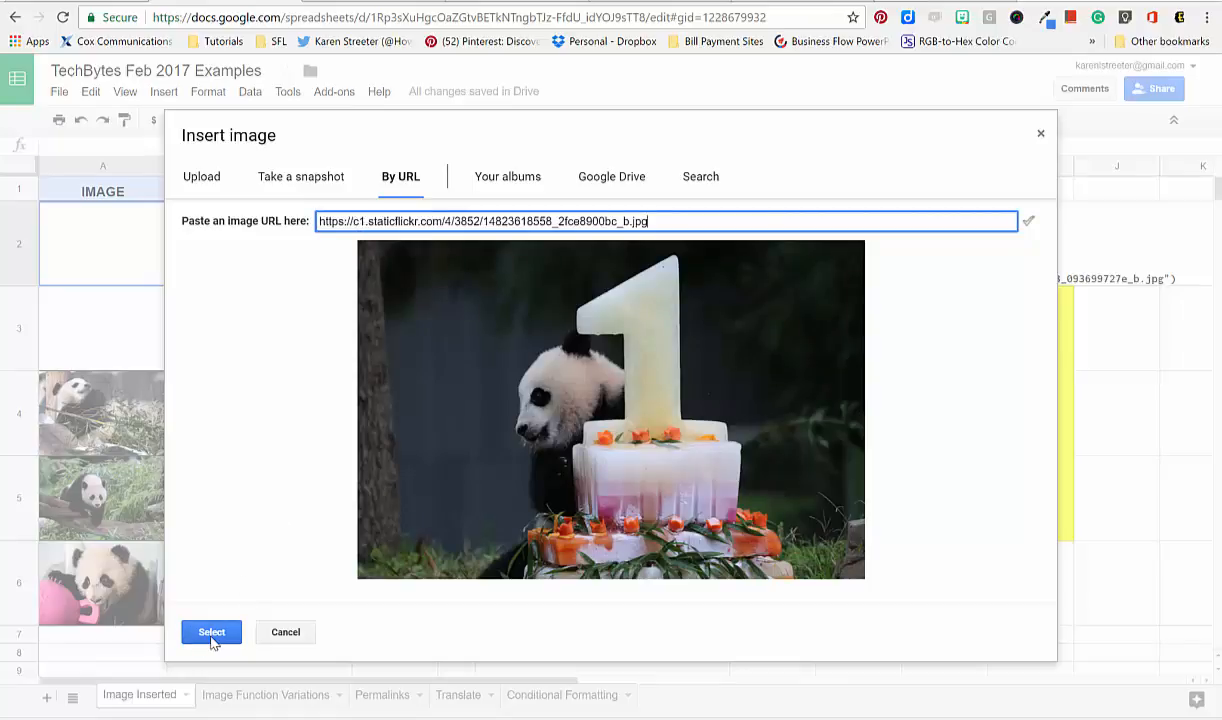
# Insert the birthday panda image from its pasted URL, and shrink and position it to fit over cell A2.
pyautogui.click(211, 633)
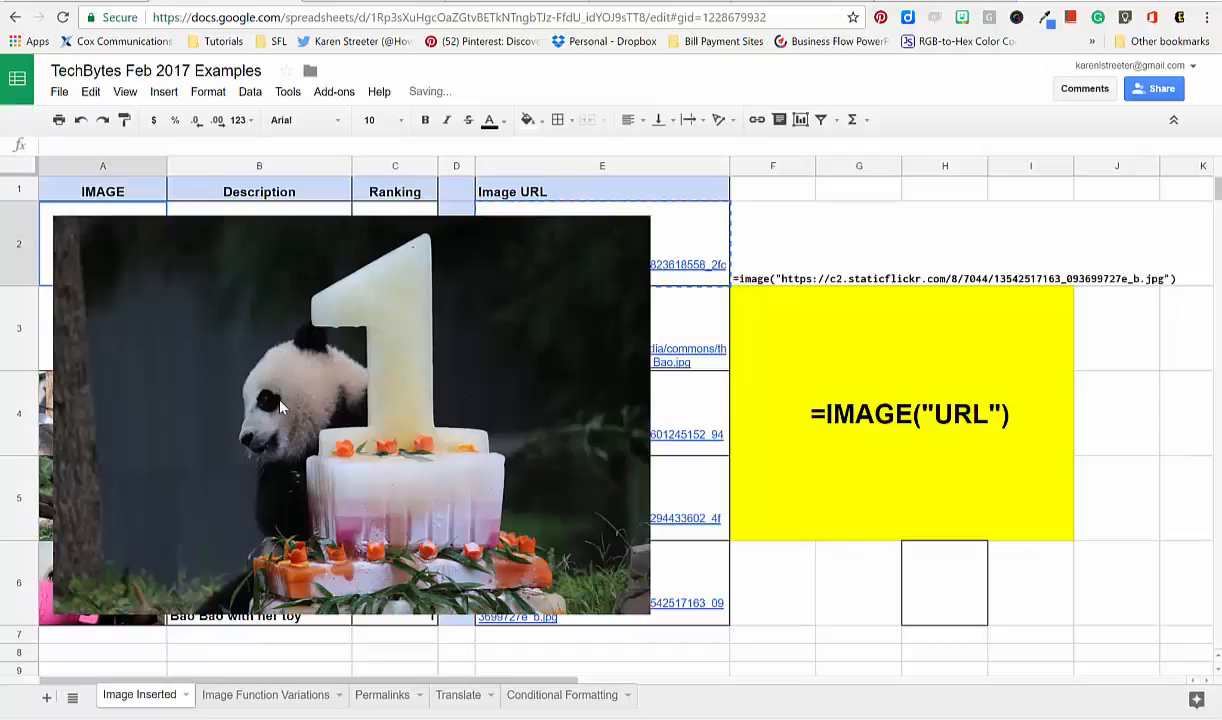
pyautogui.click(290, 310)
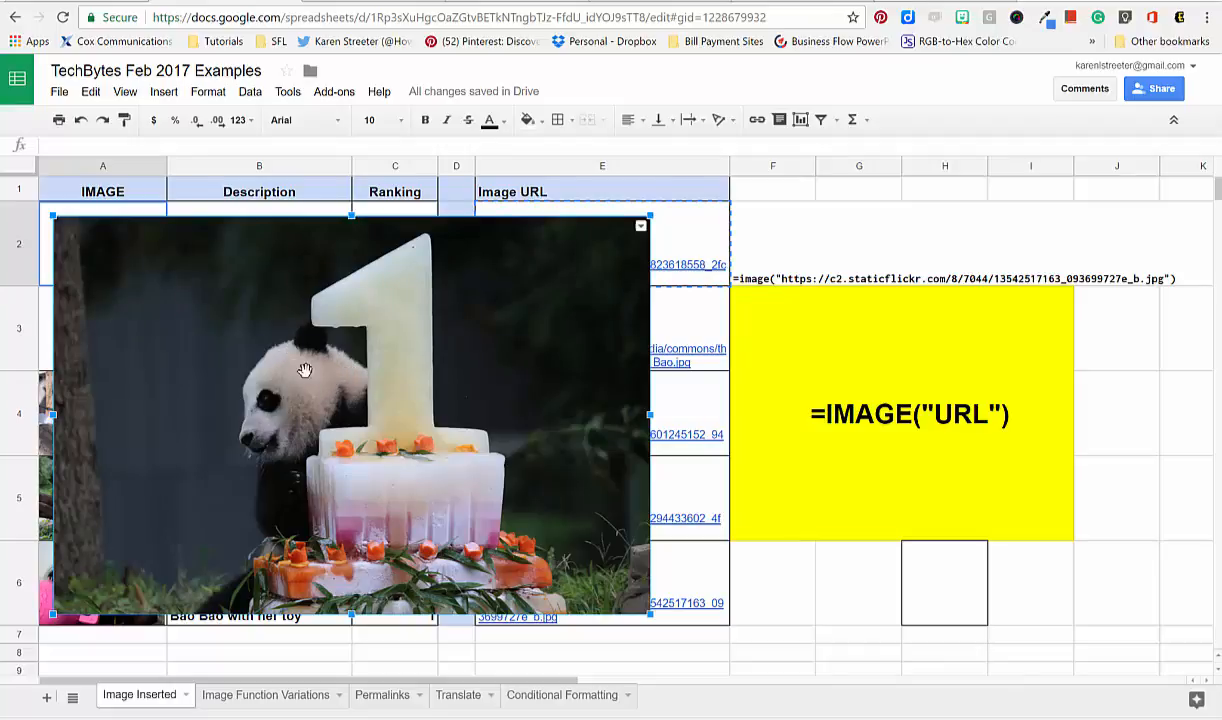
pyautogui.moveTo(313, 355); pyautogui.dragTo(366, 368)
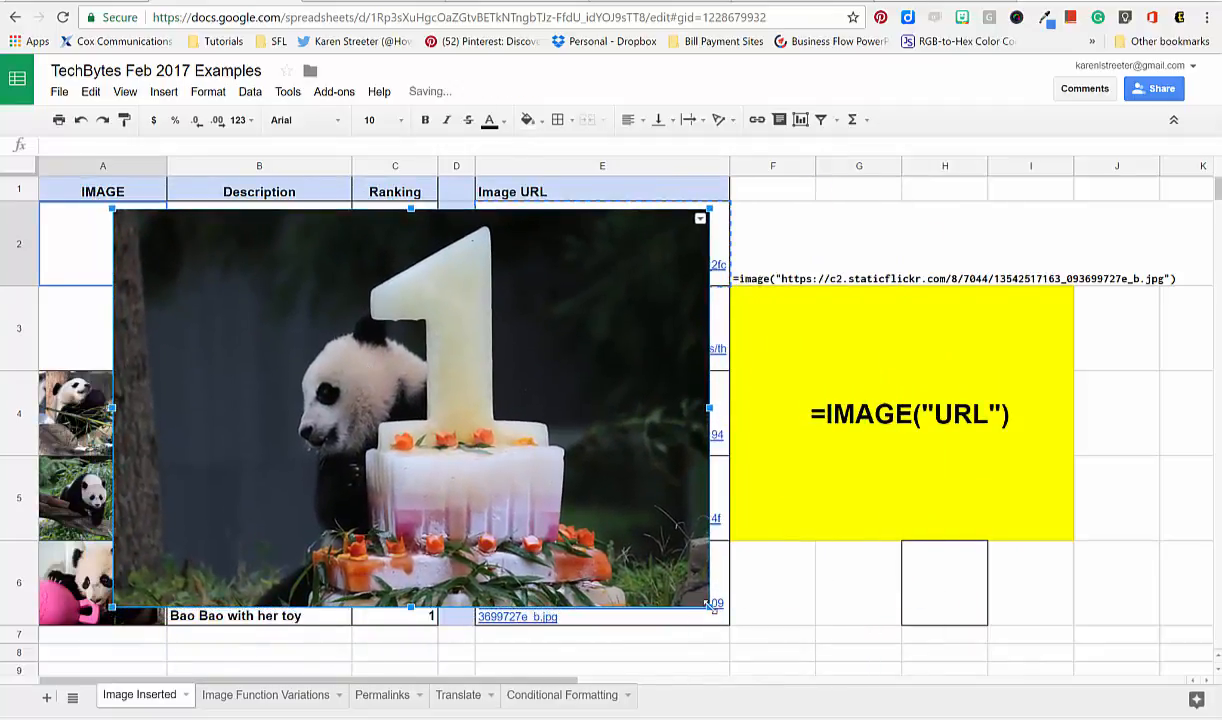
pyautogui.moveTo(711, 605); pyautogui.dragTo(129, 250)
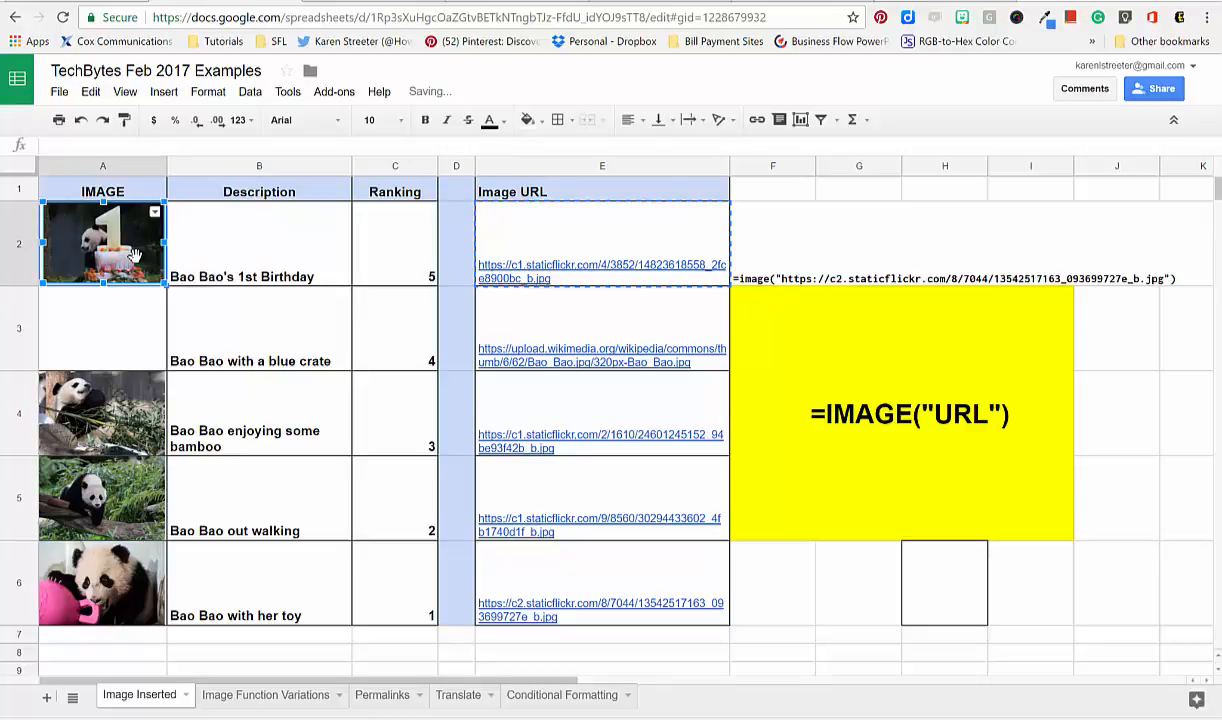
pyautogui.click(143, 323)
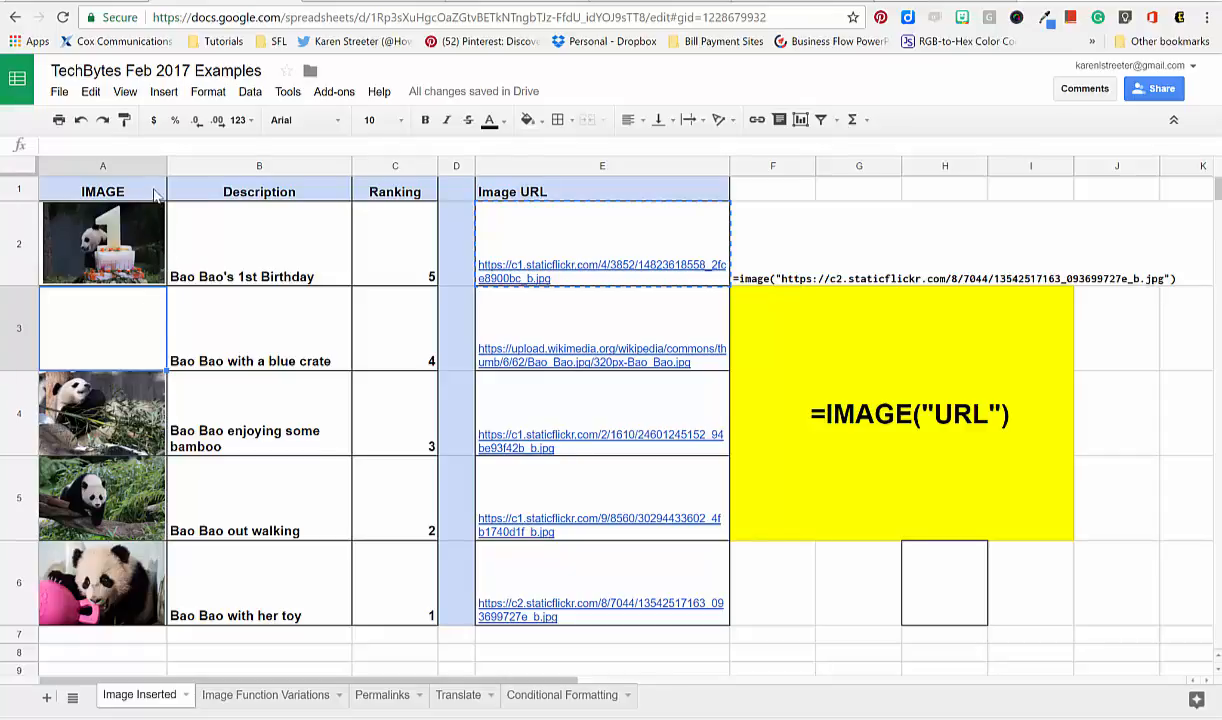
# Sort the range A1:E6 by Ranking in A → Z order, treating the first row as a header.
pyautogui.moveTo(155, 193)
pyautogui.mouseDown()
pyautogui.moveTo(300, 240)
pyautogui.moveTo(543, 266)
pyautogui.moveTo(588, 576)
pyautogui.mouseUp()
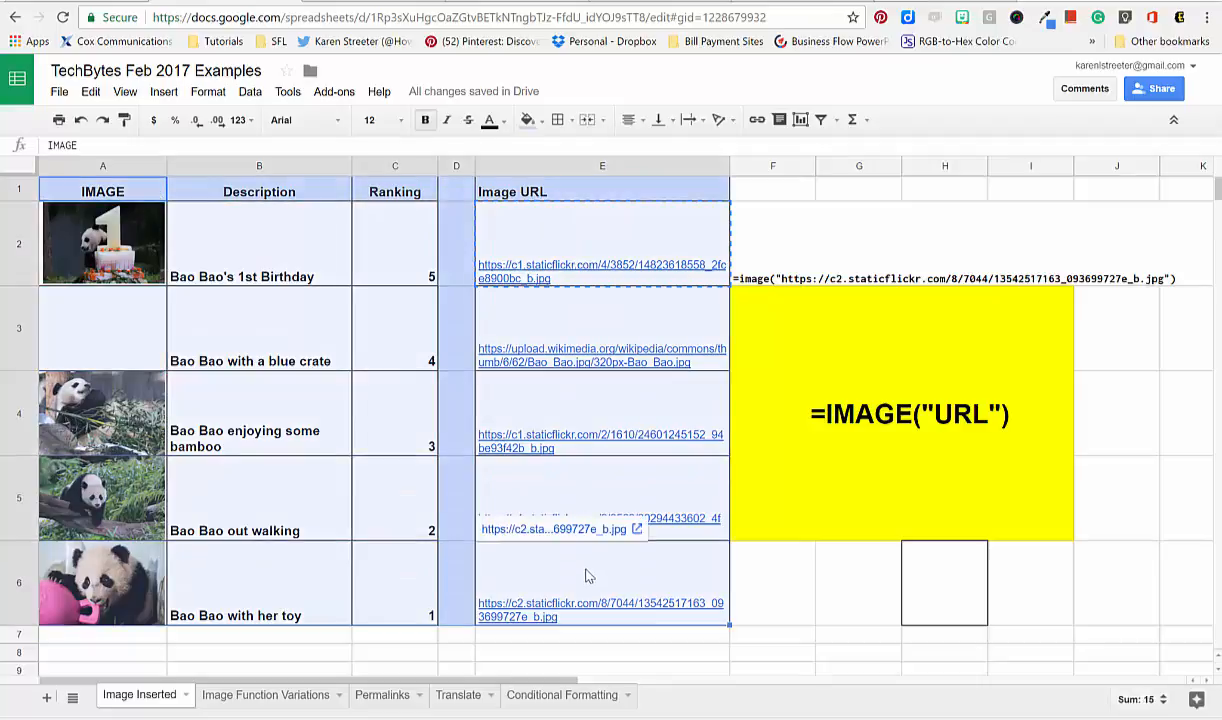
pyautogui.click(251, 92)
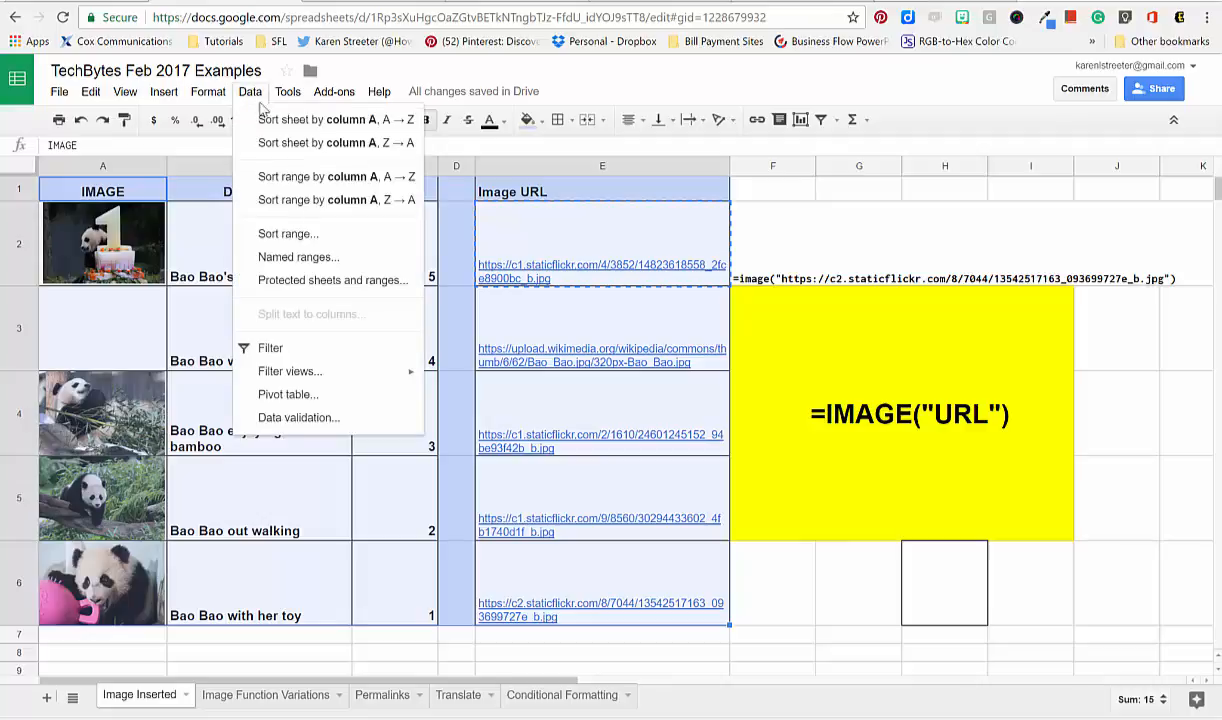
pyautogui.click(282, 236)
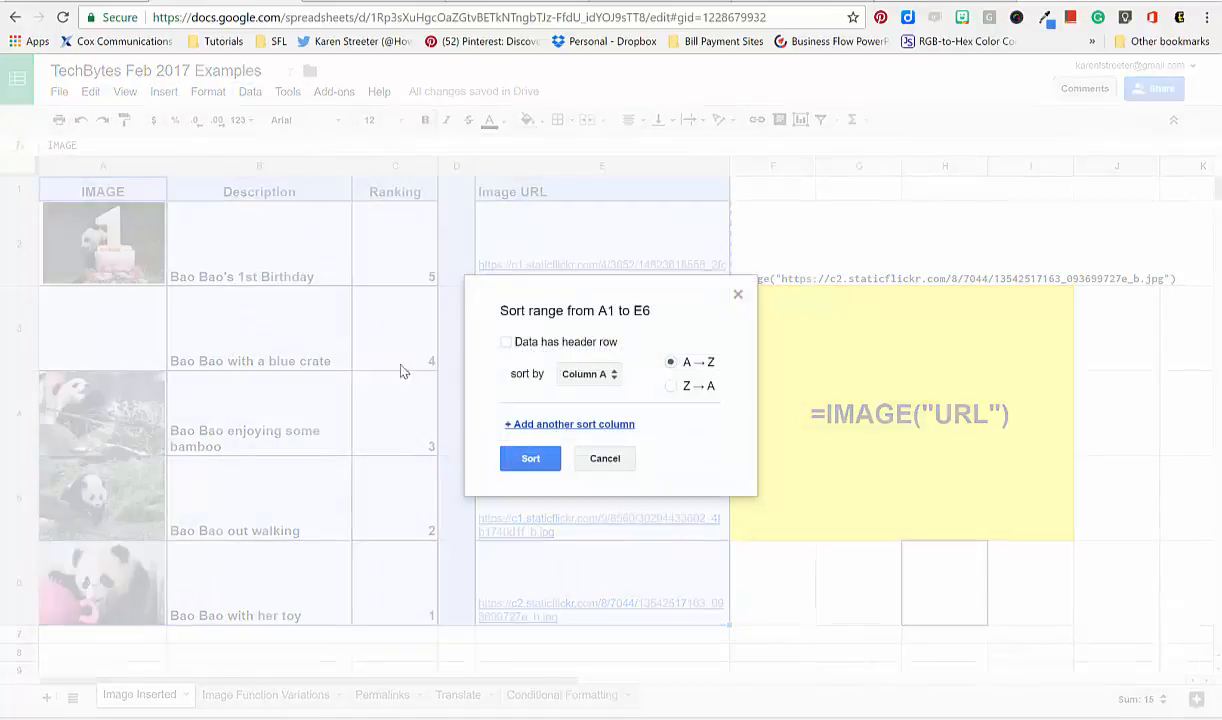
pyautogui.click(505, 342)
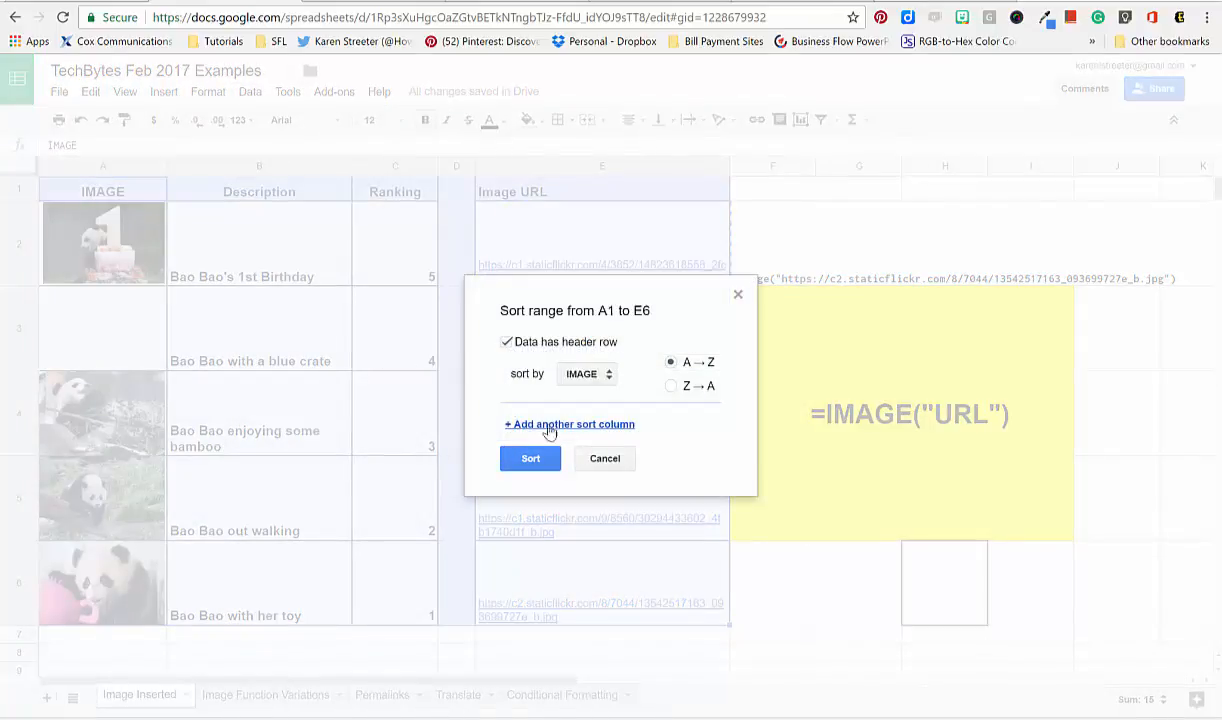
pyautogui.click(588, 373)
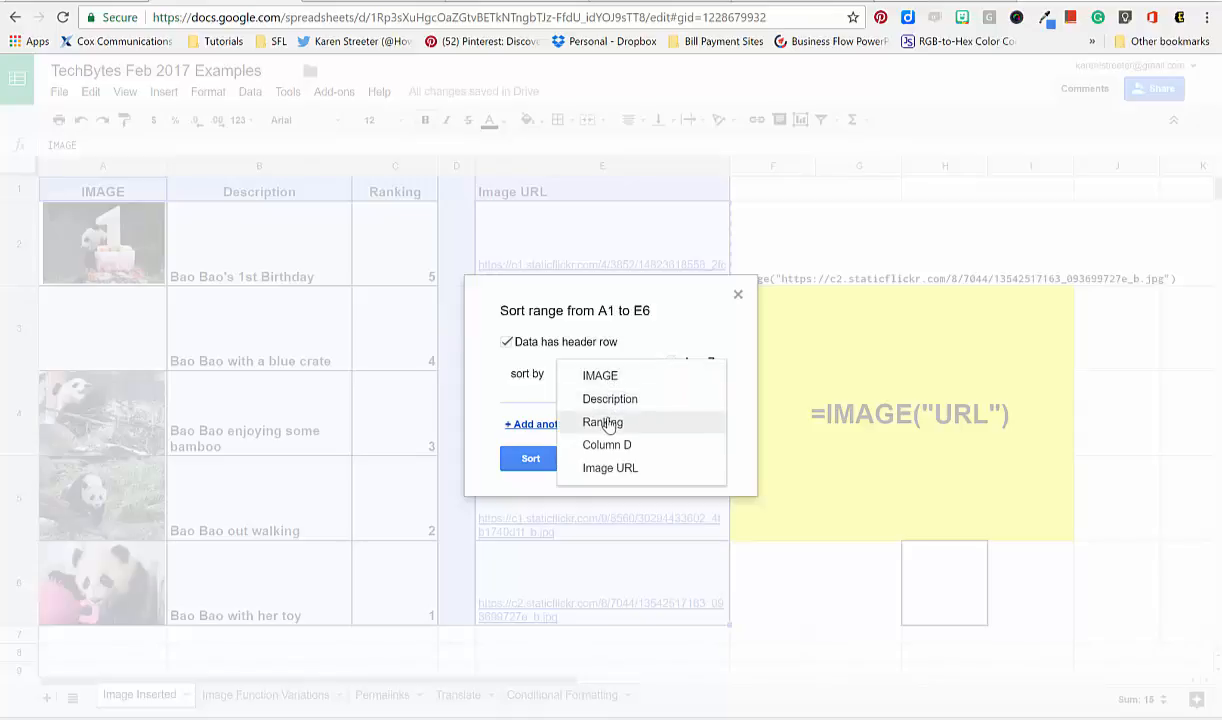
pyautogui.click(603, 422)
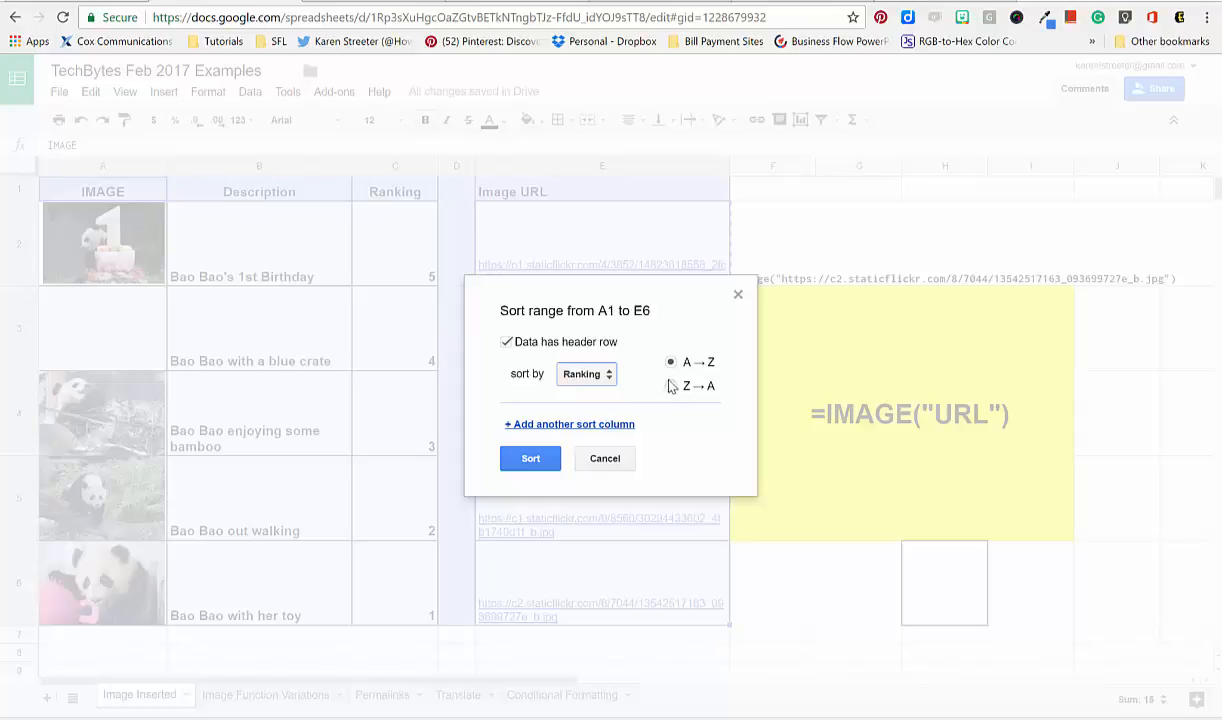
pyautogui.click(543, 463)
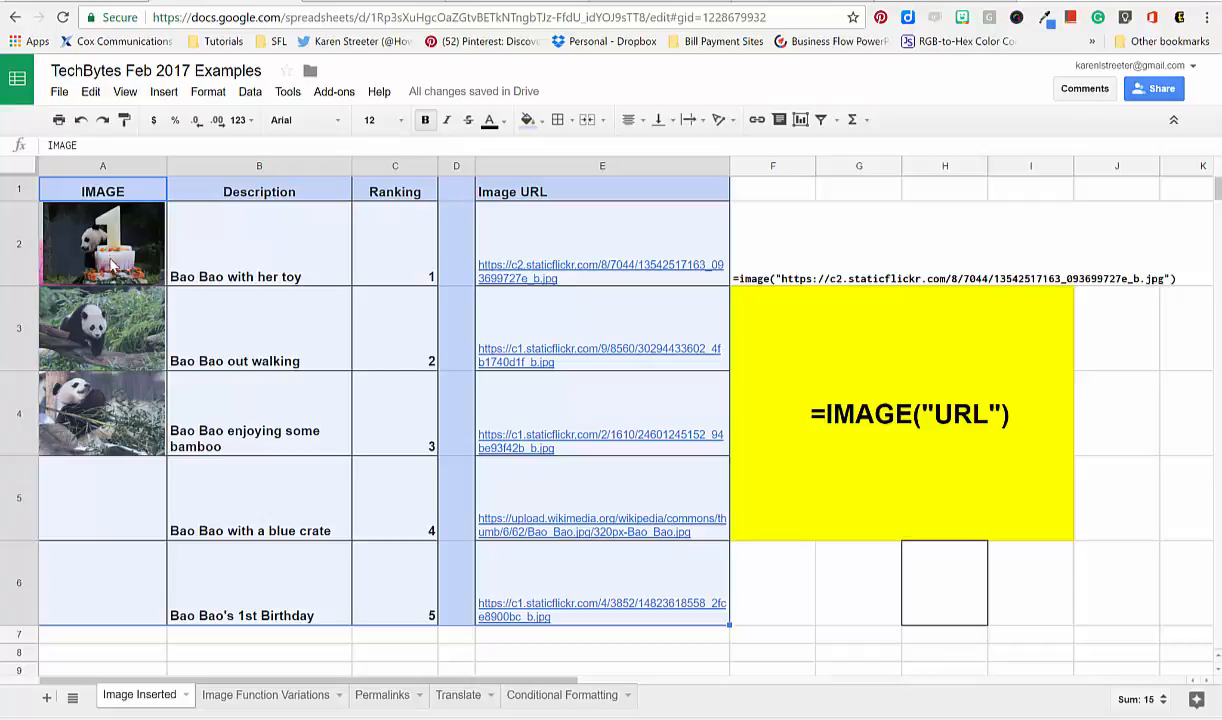
# Move the floating birthday panda image down to cell A6, beside the "Bao Bao's 1st Birthday" description.
pyautogui.moveTo(110, 260); pyautogui.dragTo(90, 243)
pyautogui.click(110, 262)
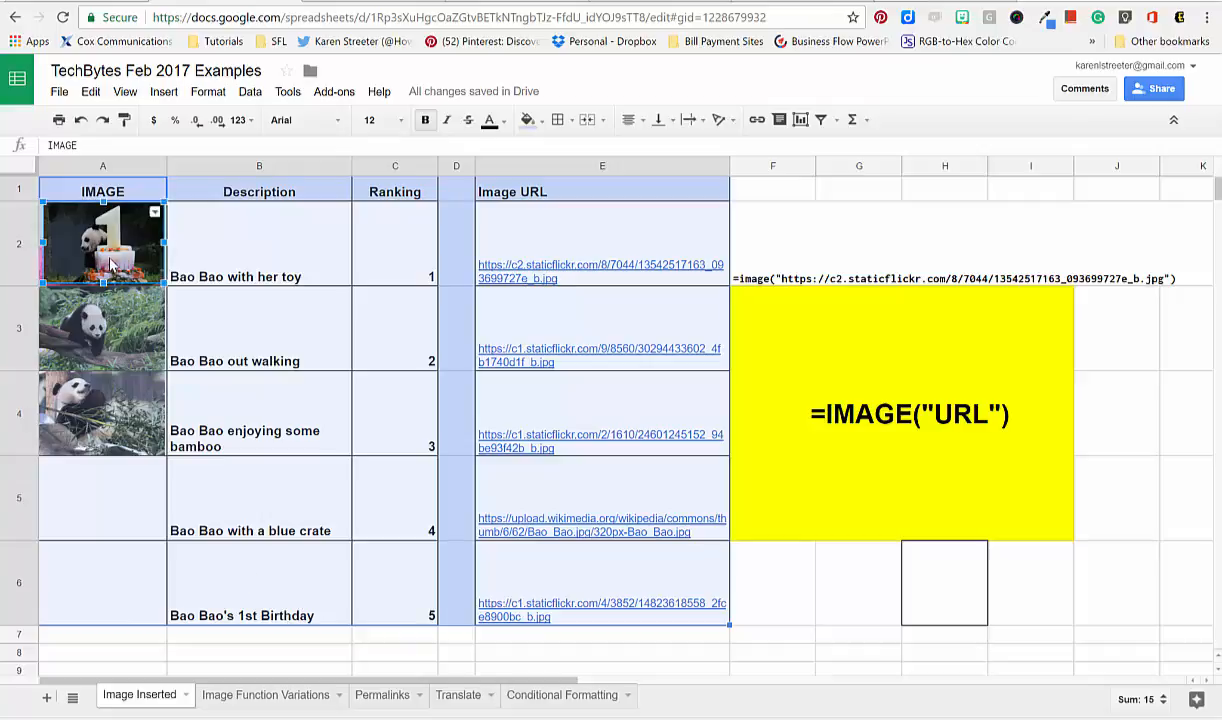
pyautogui.moveTo(106, 220); pyautogui.dragTo(86, 570)
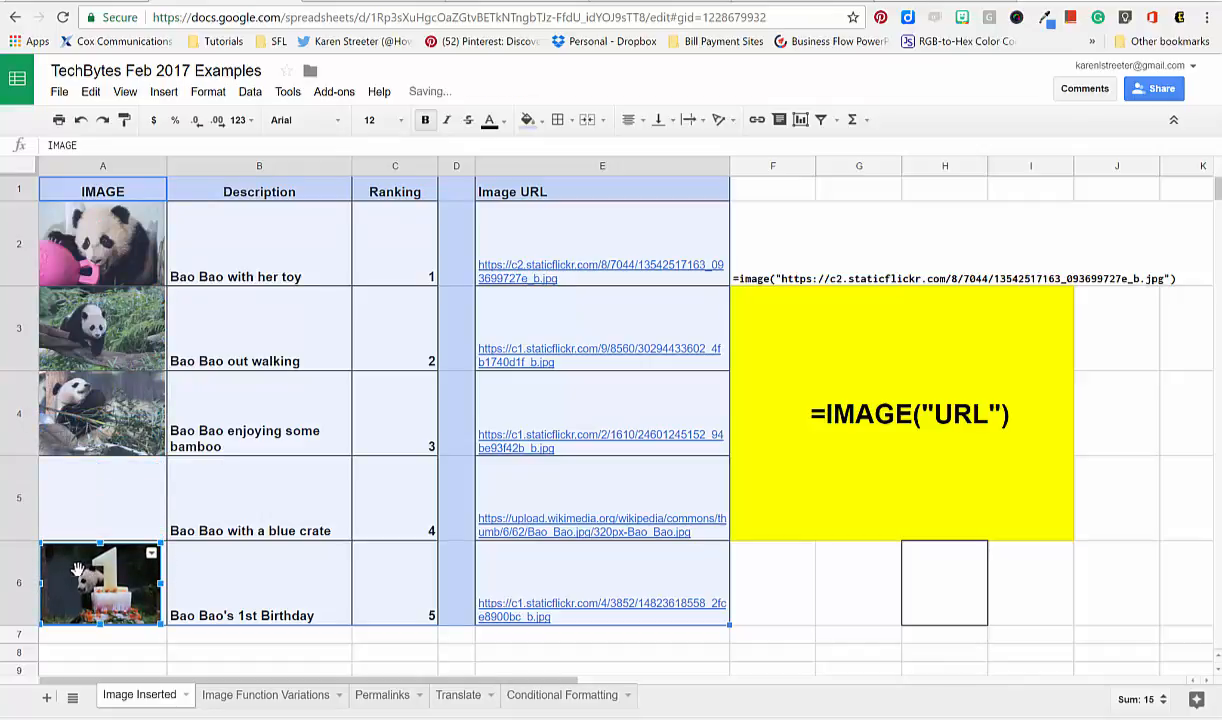
pyautogui.click(105, 530)
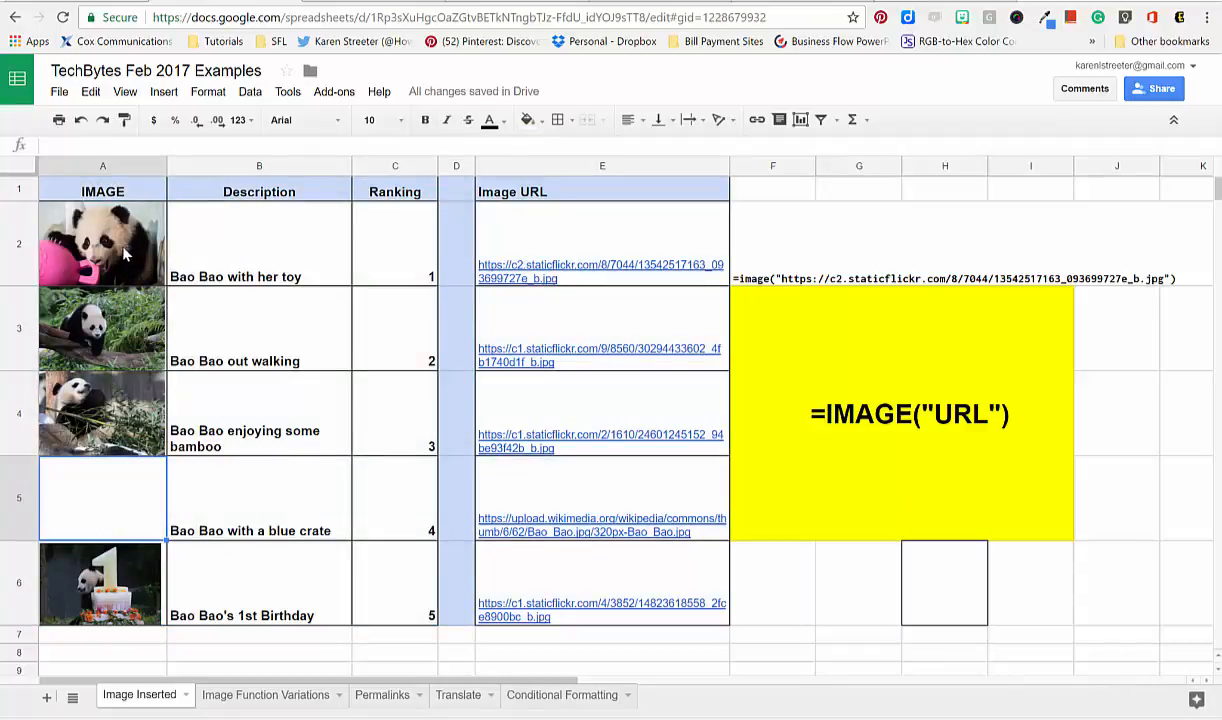
# Inspect the image formula in A2 and copy the blue crate image's URL from E5.
pyautogui.click(118, 257)
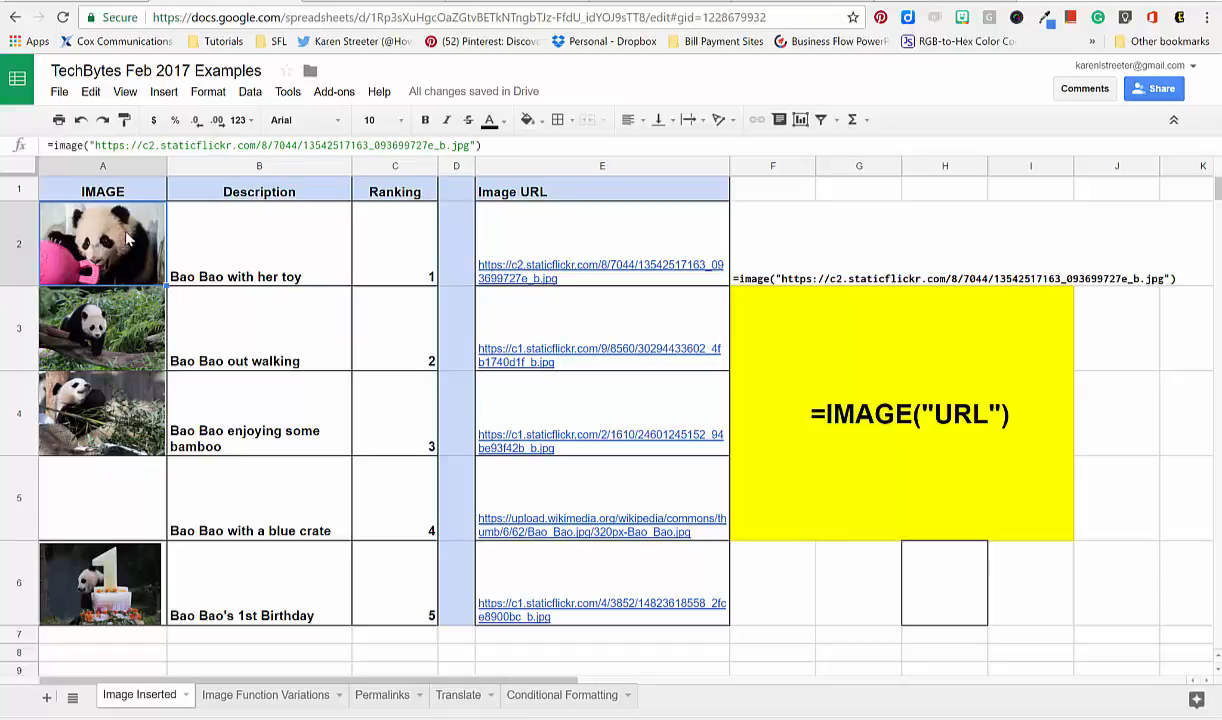
pyautogui.click(130, 505)
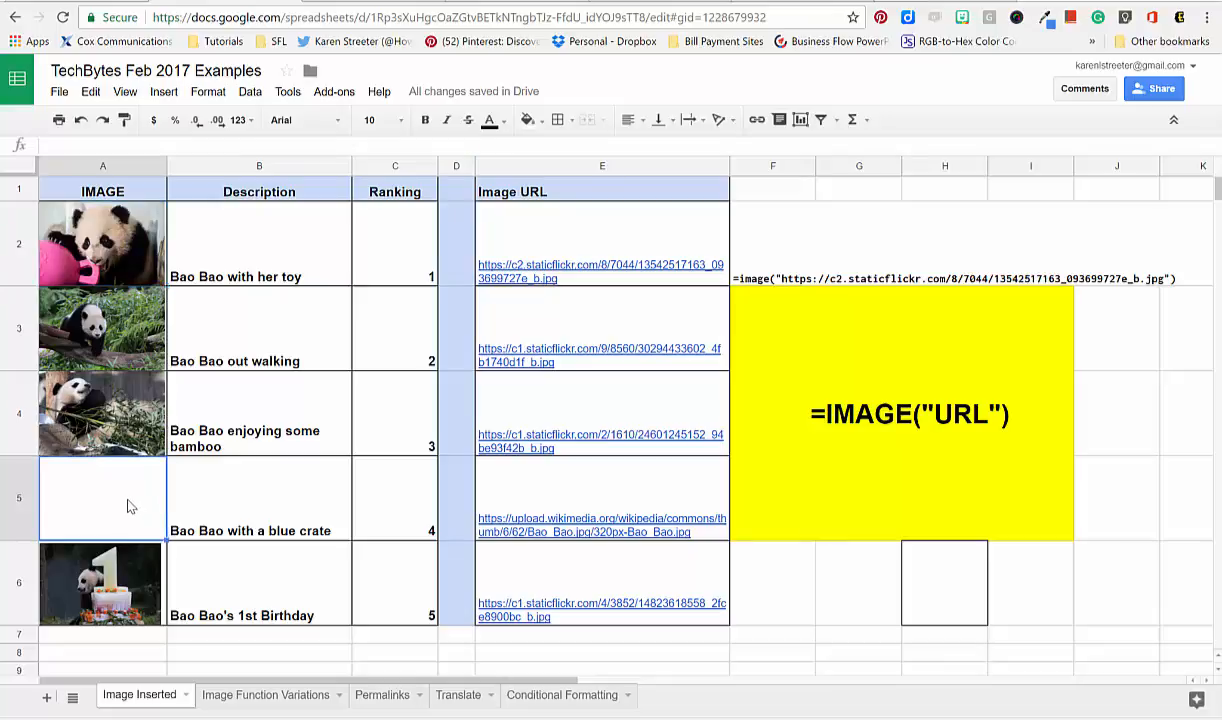
pyautogui.click(530, 508)
pyautogui.rightClick(530, 508)
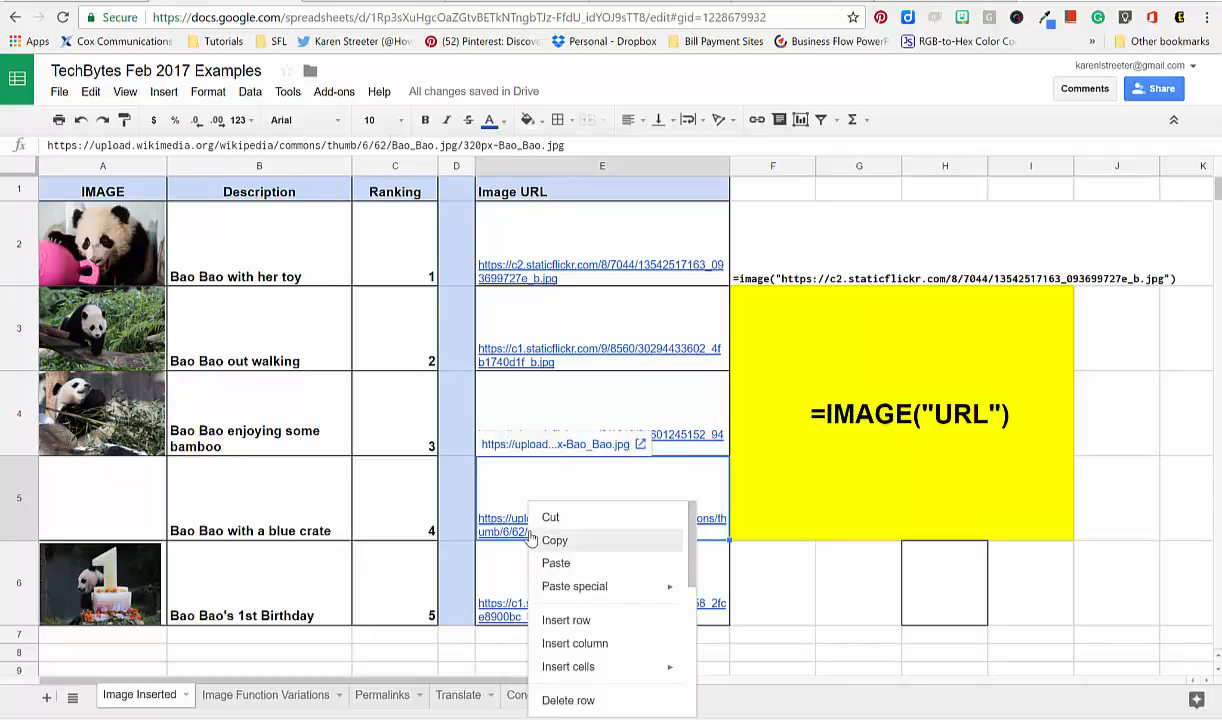
pyautogui.click(550, 540)
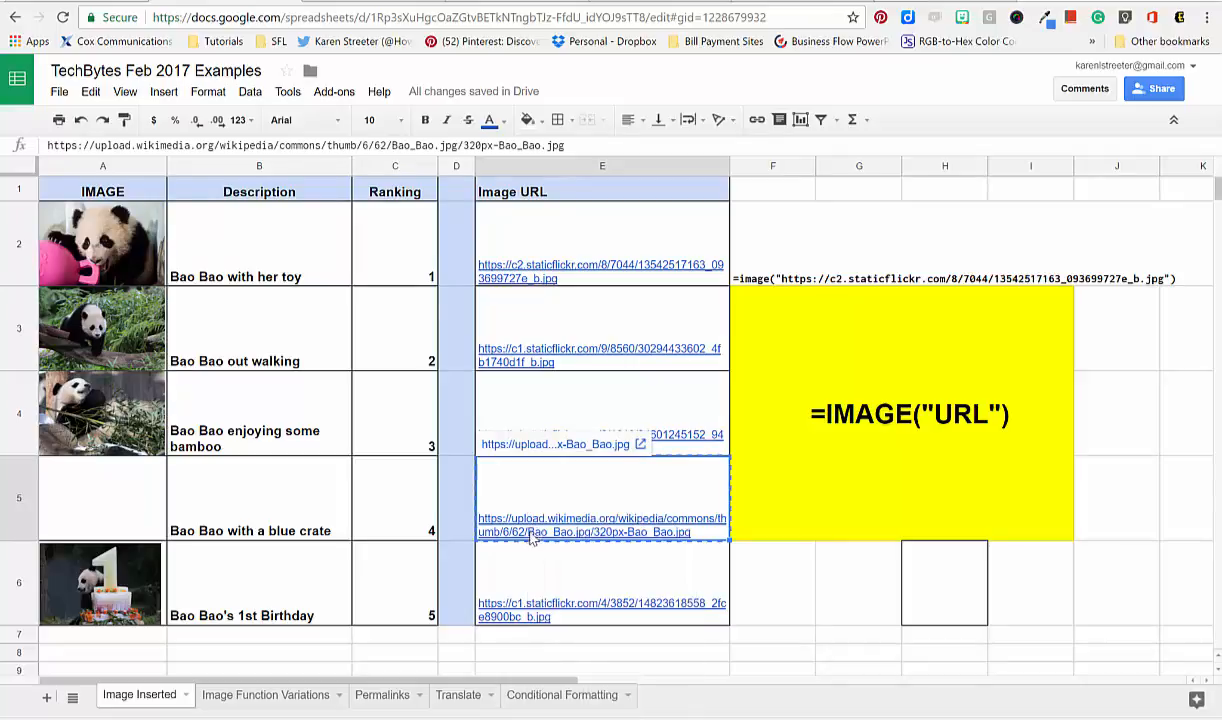
pyautogui.click(145, 514)
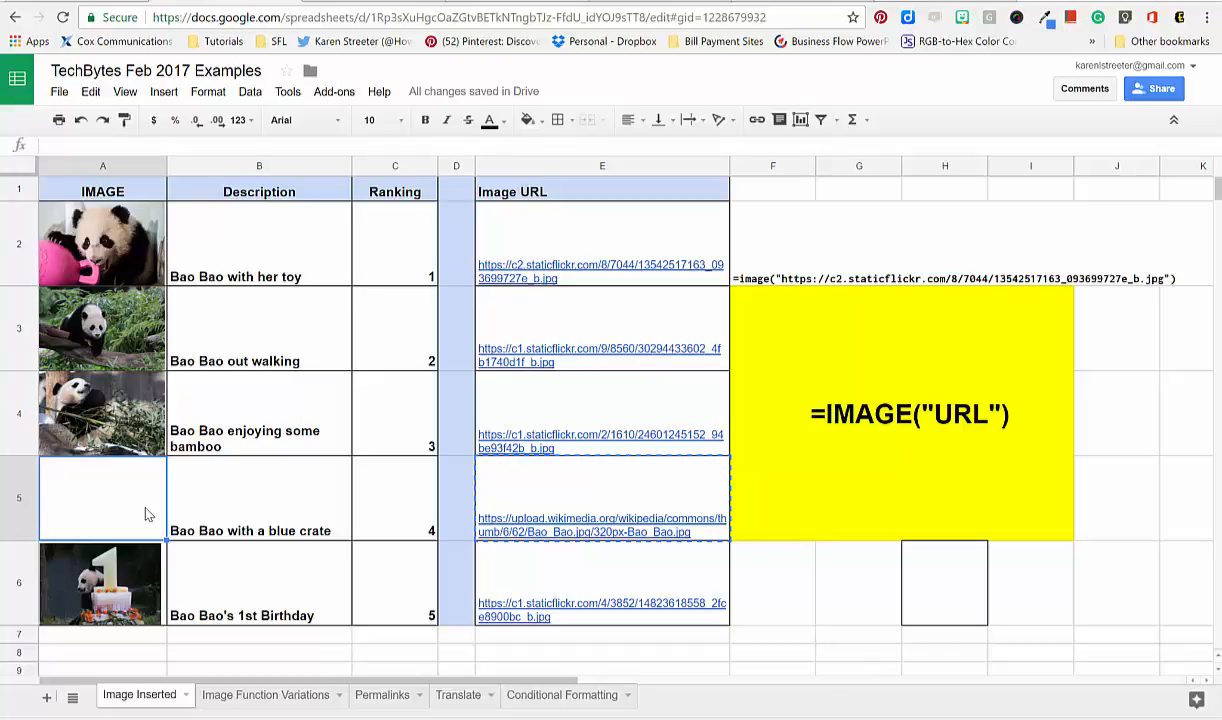
pyautogui.write('=')
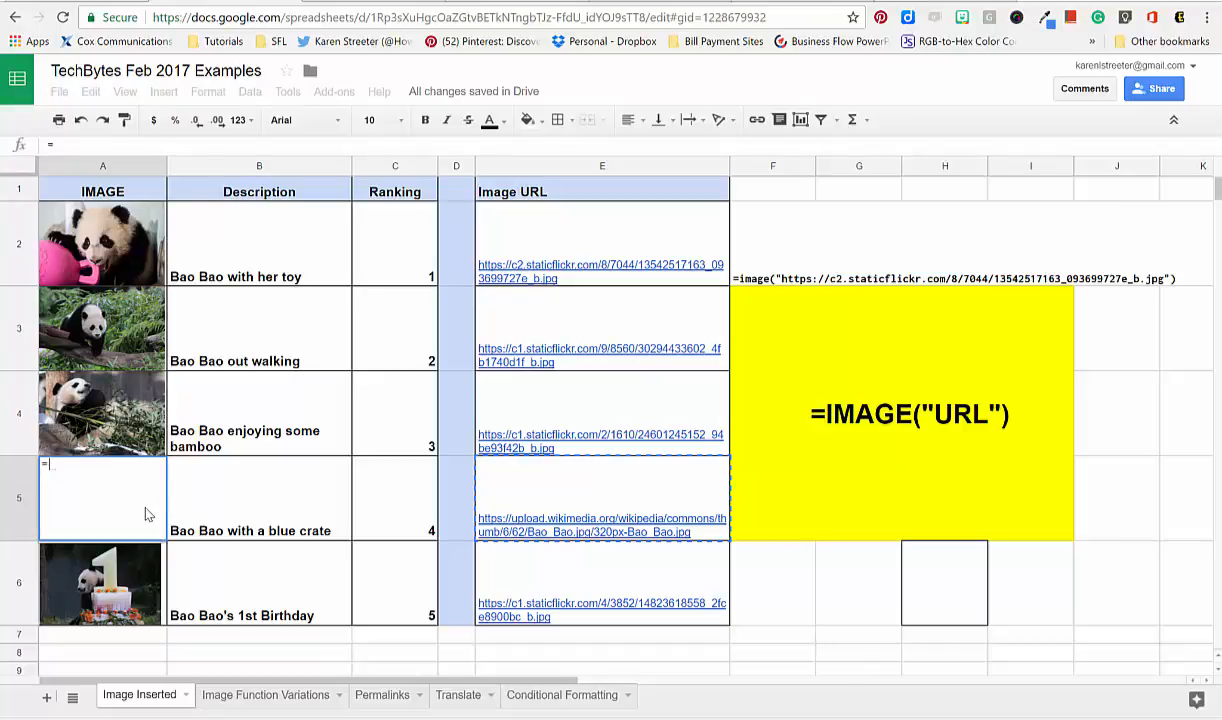
pyautogui.write('image(')
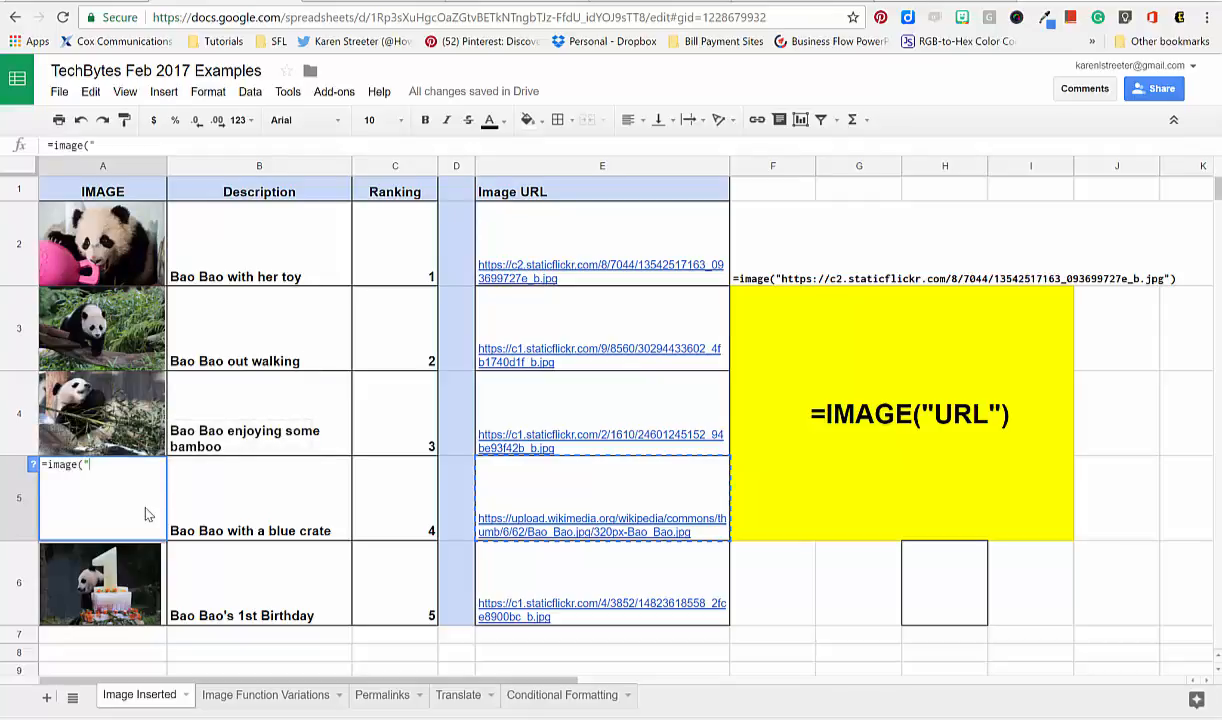
pyautogui.press('BackSpace')
pyautogui.write('("')
pyautogui.hotkey('ctrl', 'v')
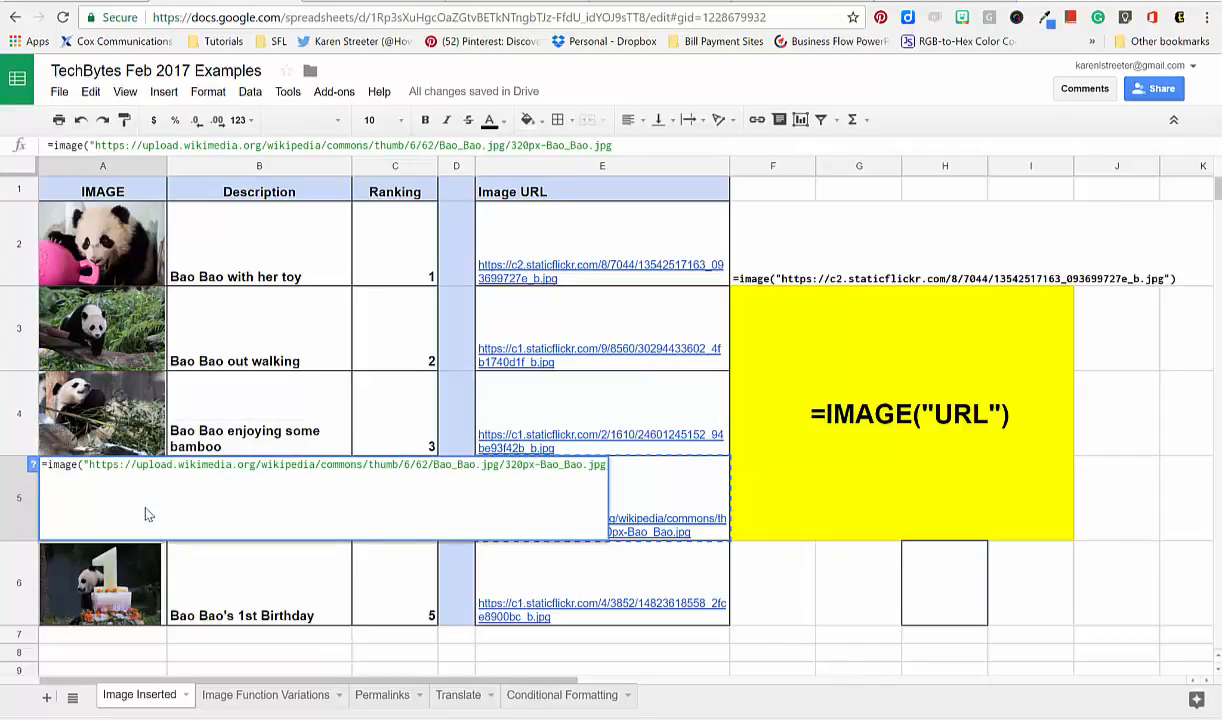
pyautogui.write('")')
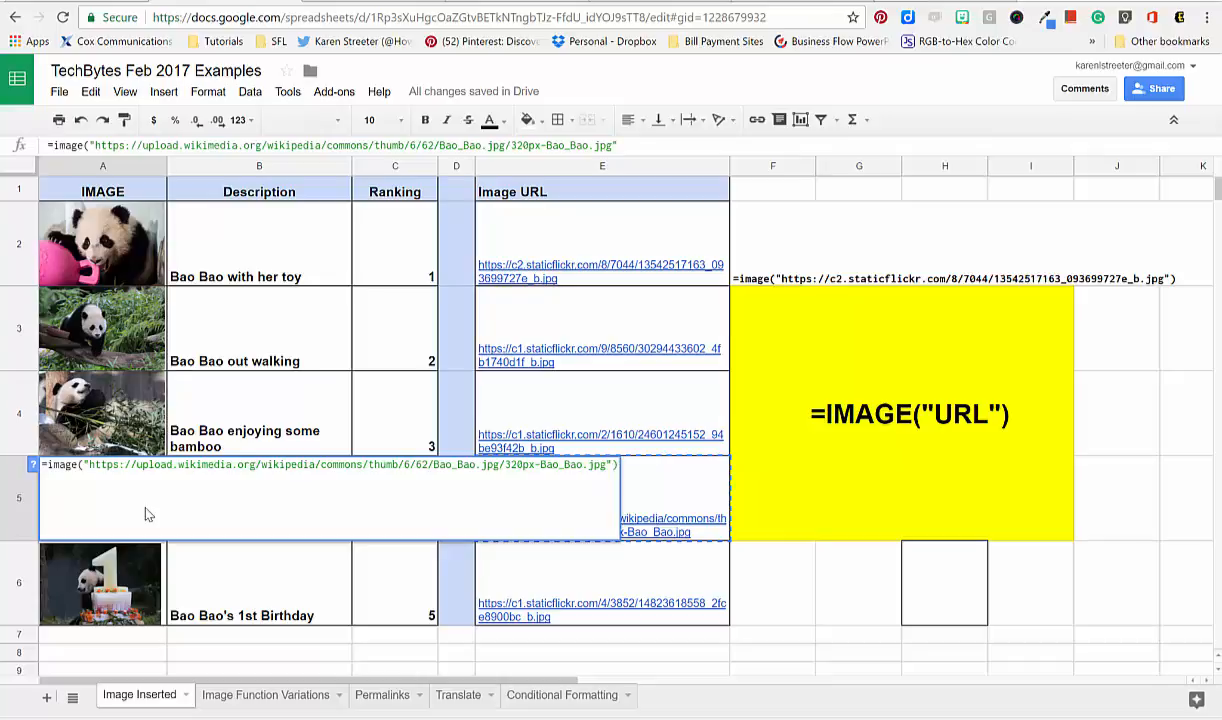
pyautogui.press('Return')
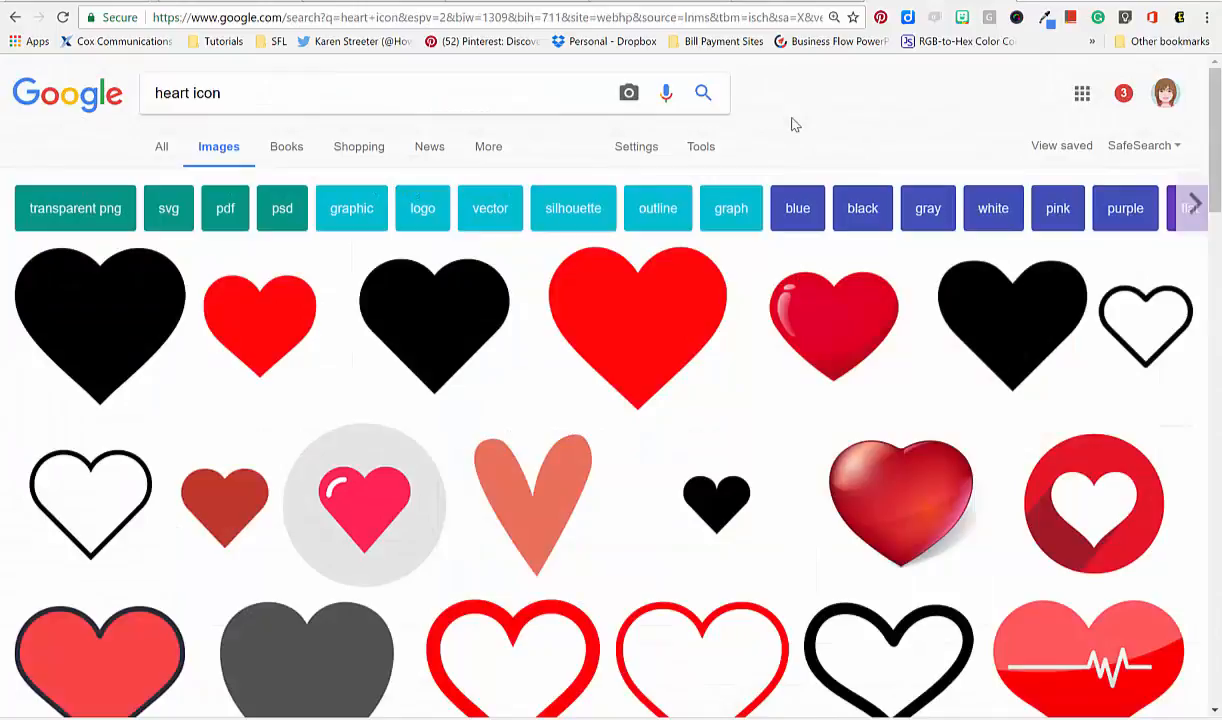
# Filter the heart icon image results by usage rights to "Labeled for noncommercial reuse".
pyautogui.click(701, 147)
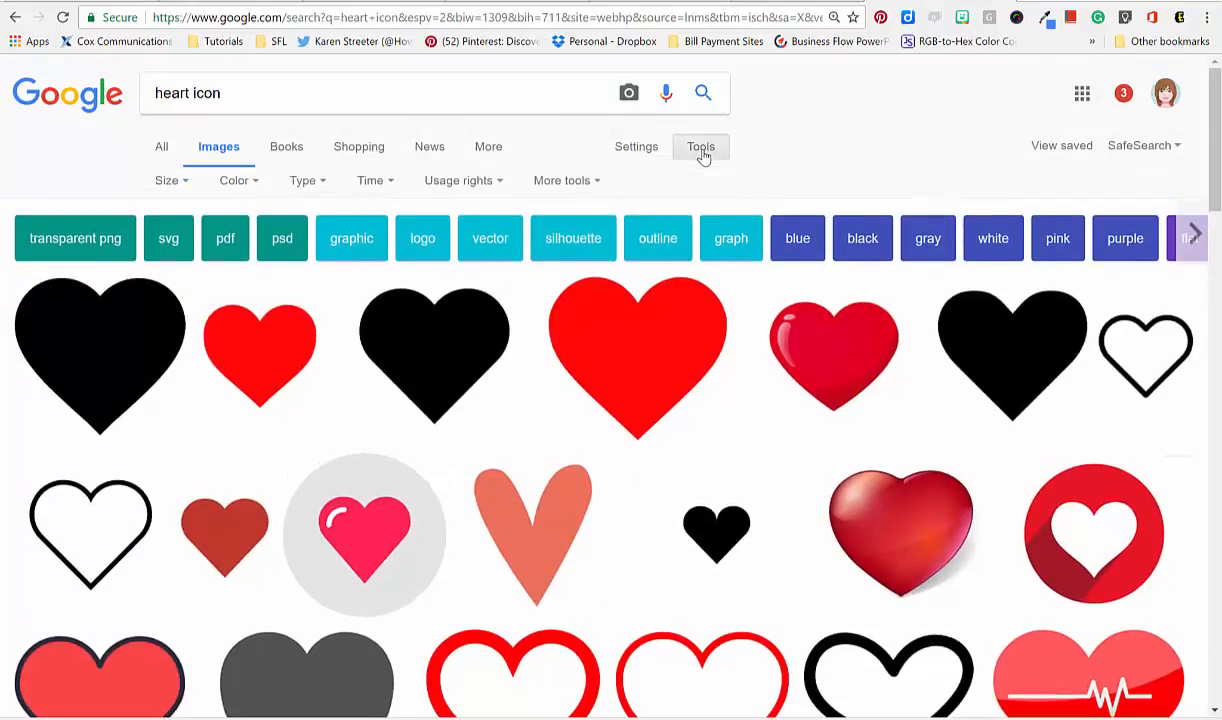
pyautogui.click(488, 183)
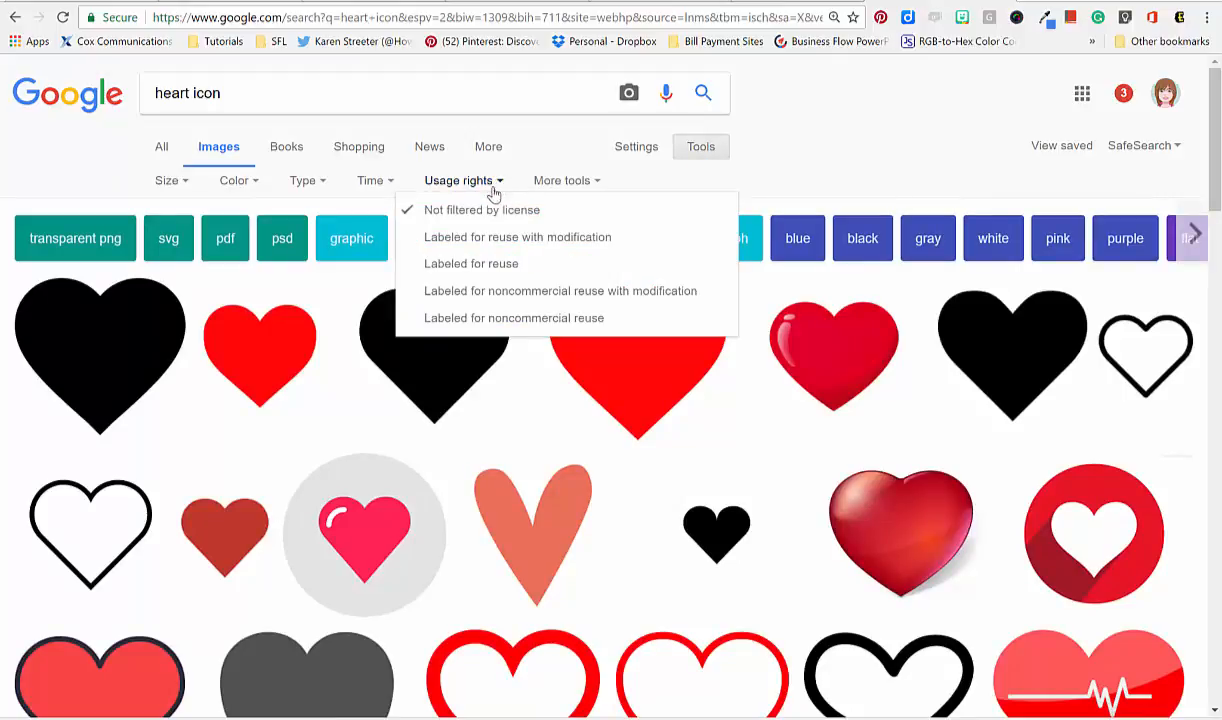
pyautogui.click(485, 320)
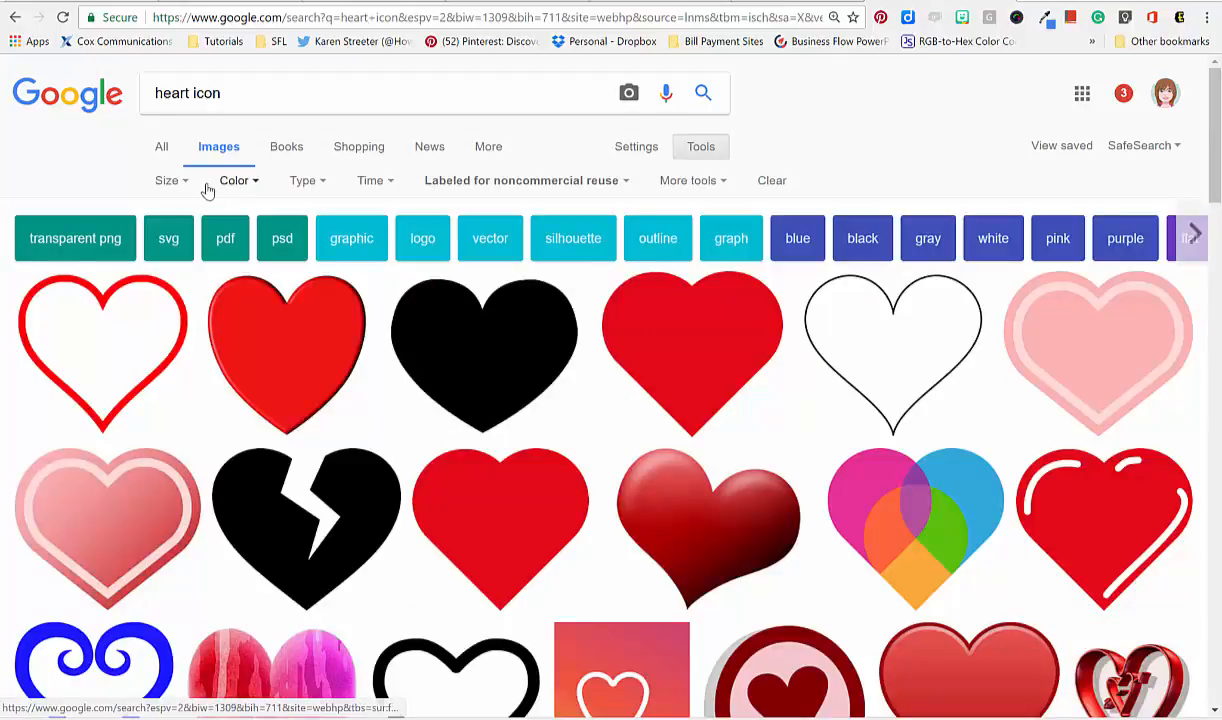
# Limit the heart image results to Icon size and show the sizes of the images.
pyautogui.click(185, 183)
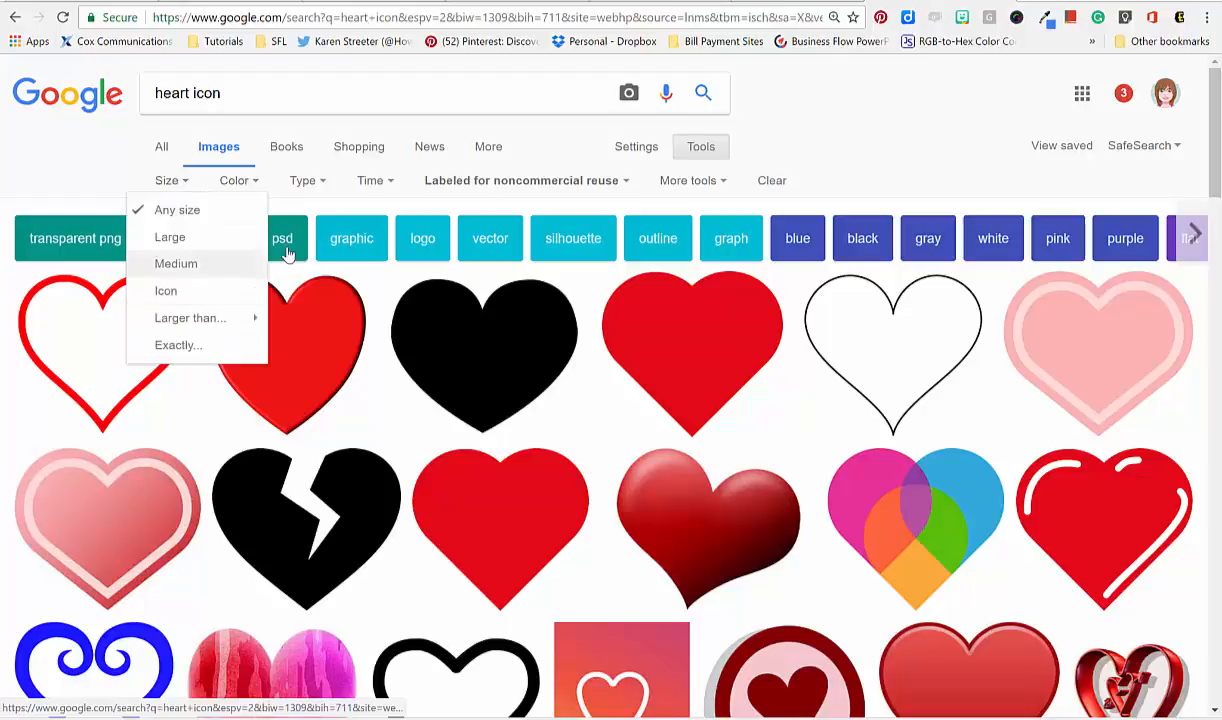
pyautogui.click(166, 290)
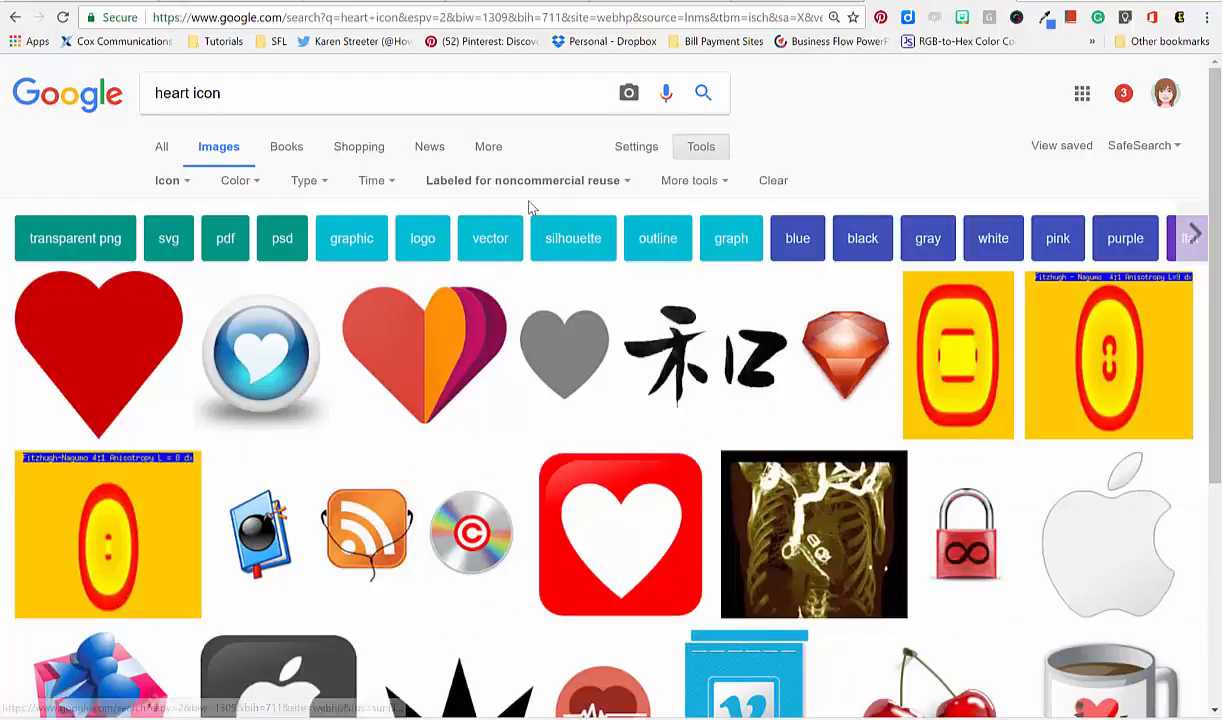
pyautogui.click(725, 182)
pyautogui.click(704, 243)
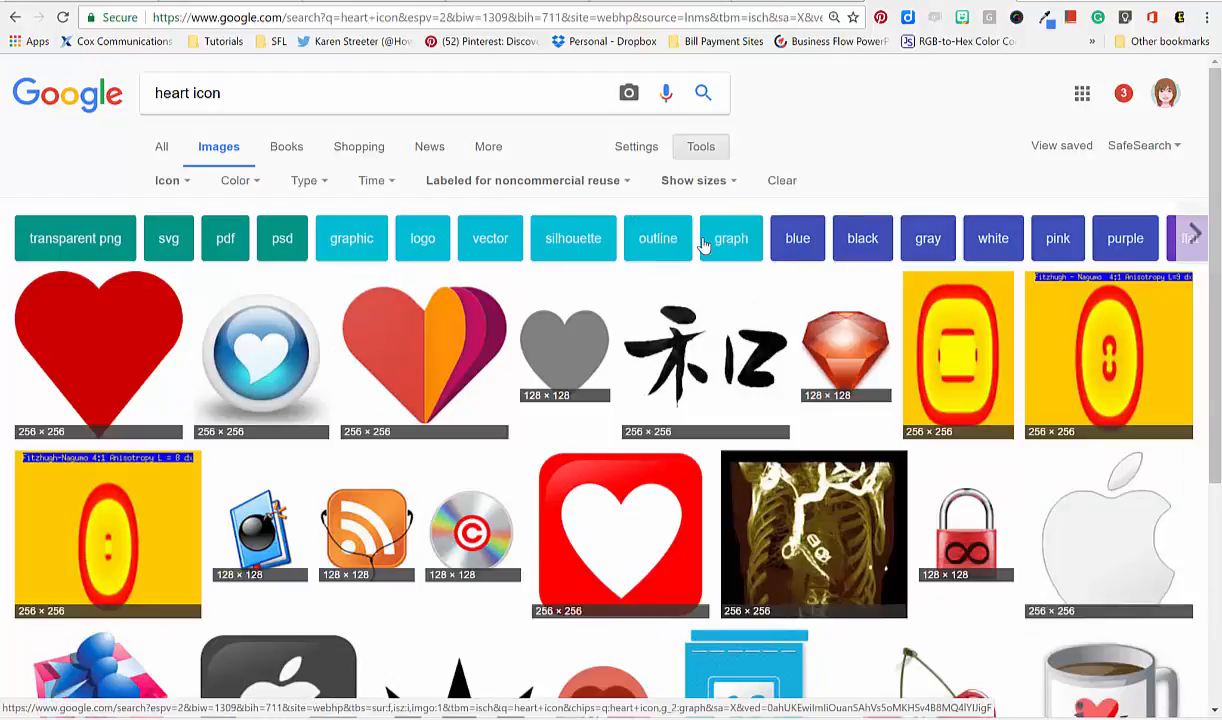
# Open the full image of the red square icon with a white heart, and select its URL before returning to the spreadsheet.
pyautogui.click(609, 547)
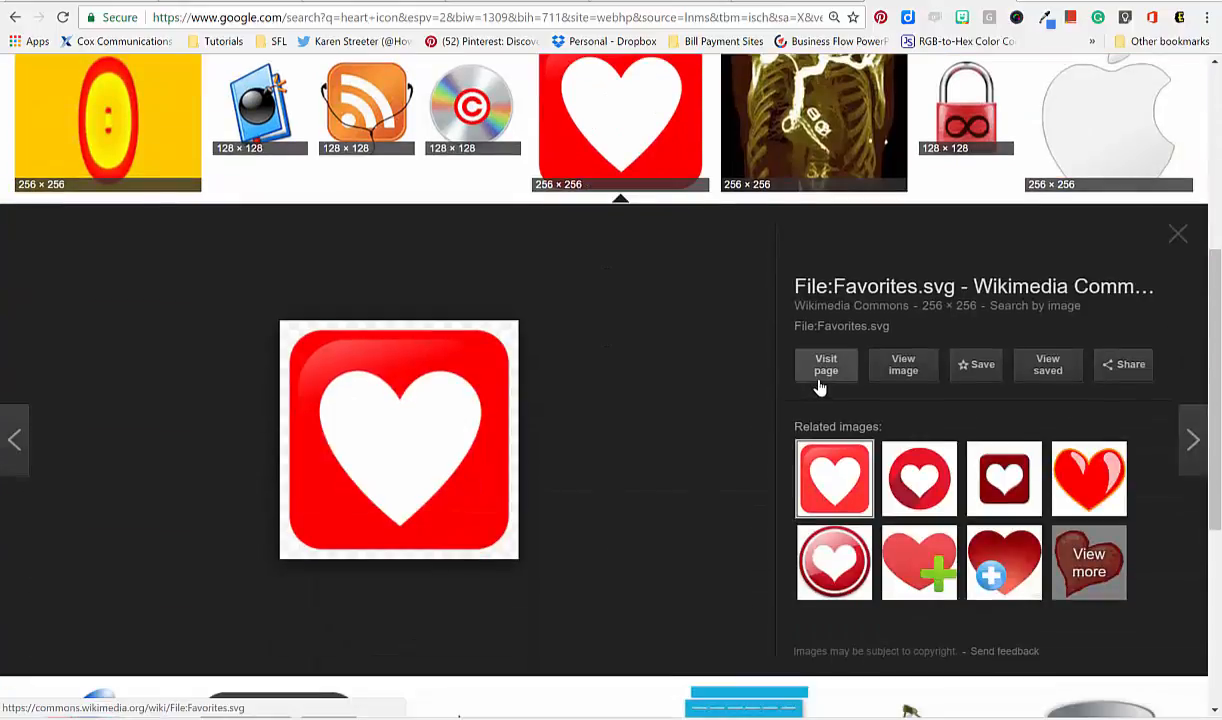
pyautogui.click(903, 380)
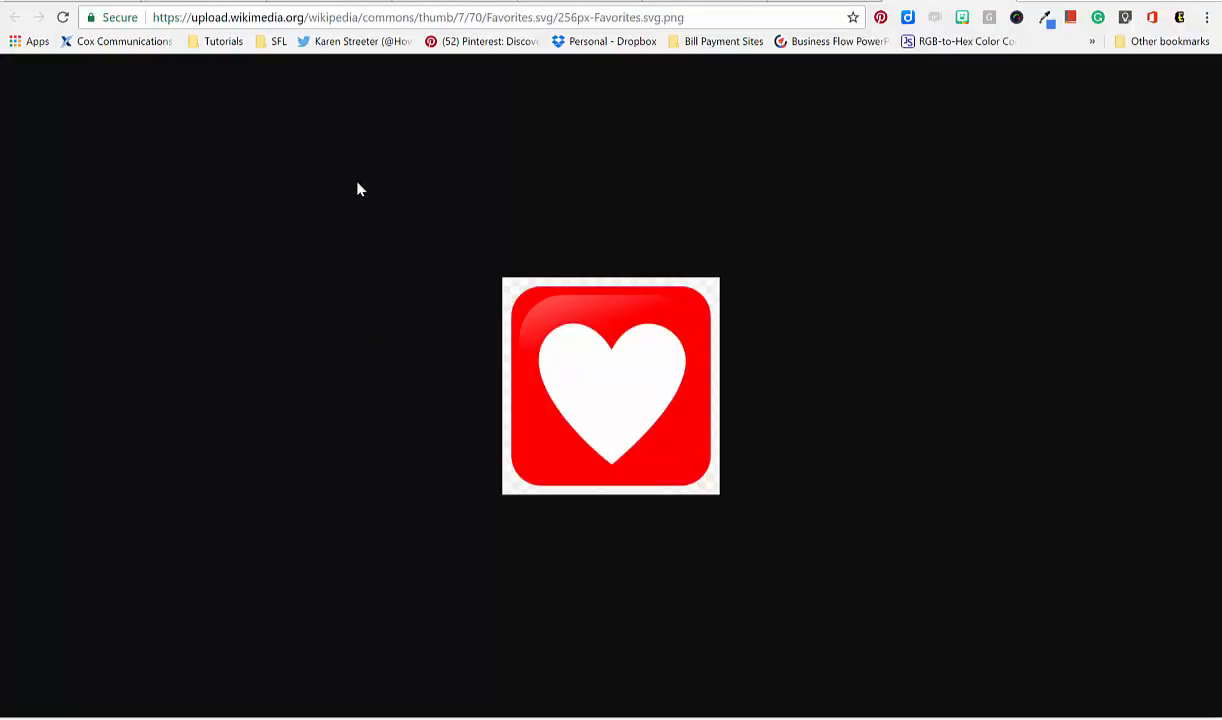
pyautogui.click(351, 18)
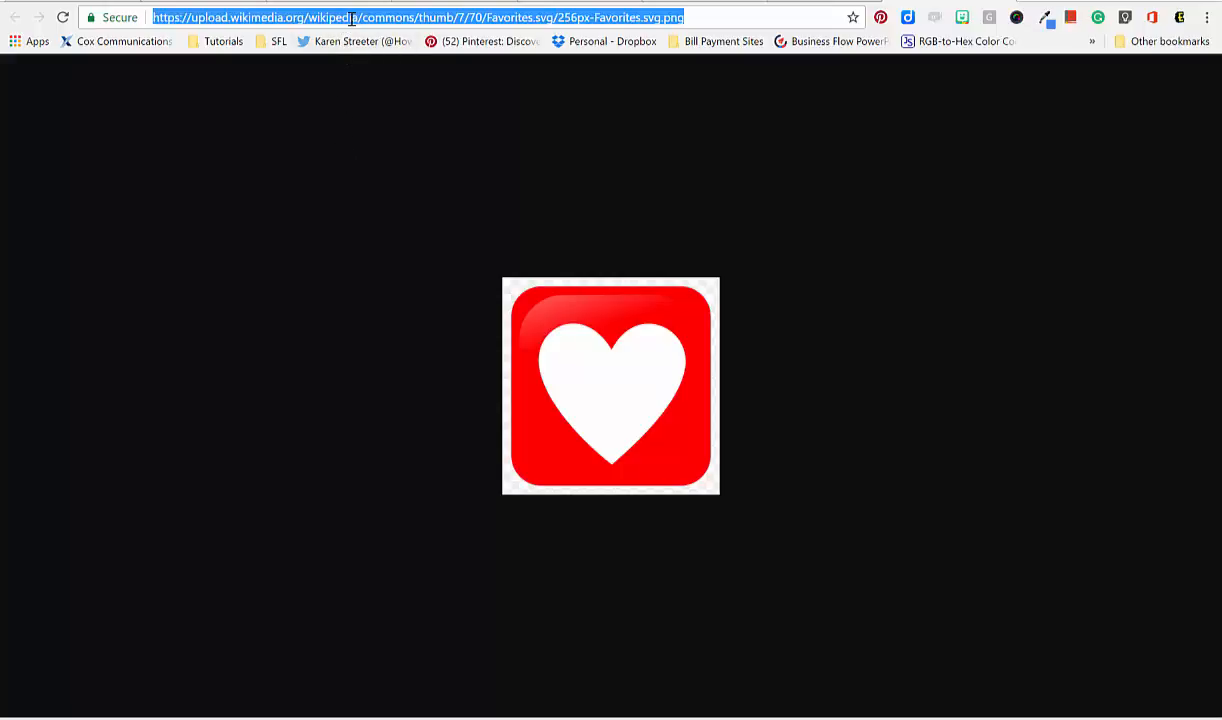
pyautogui.click(168, 5)
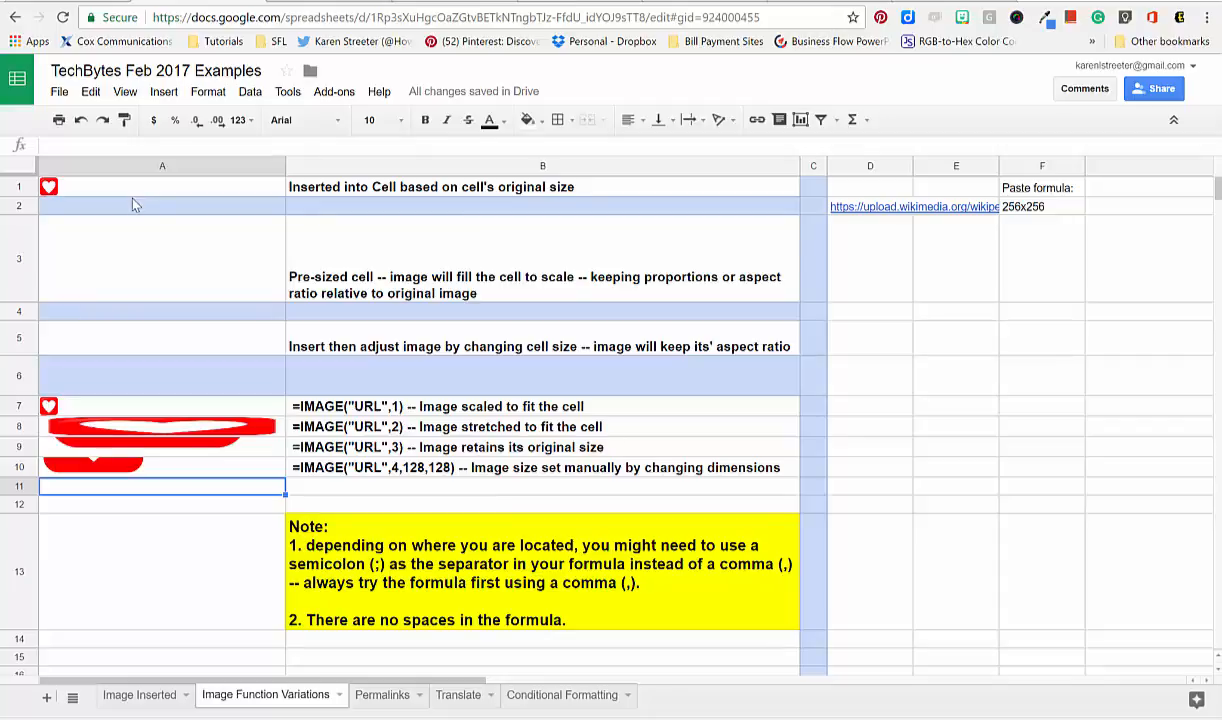
pyautogui.click(127, 274)
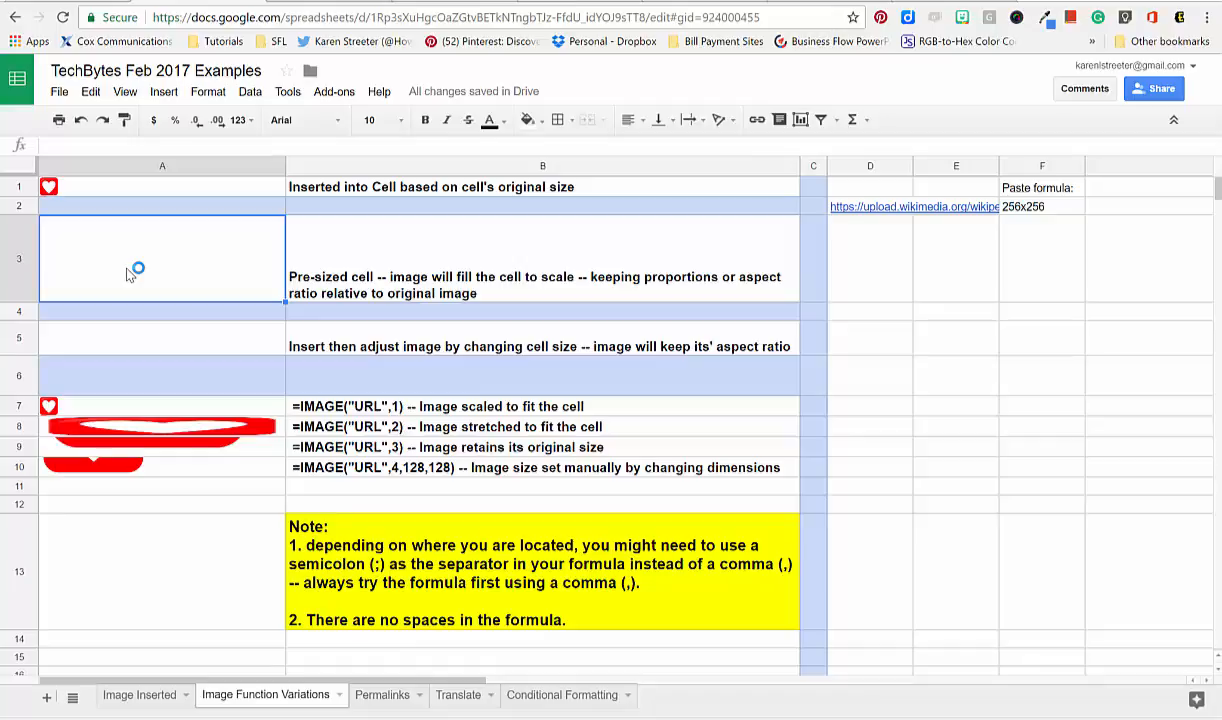
pyautogui.write('=image')
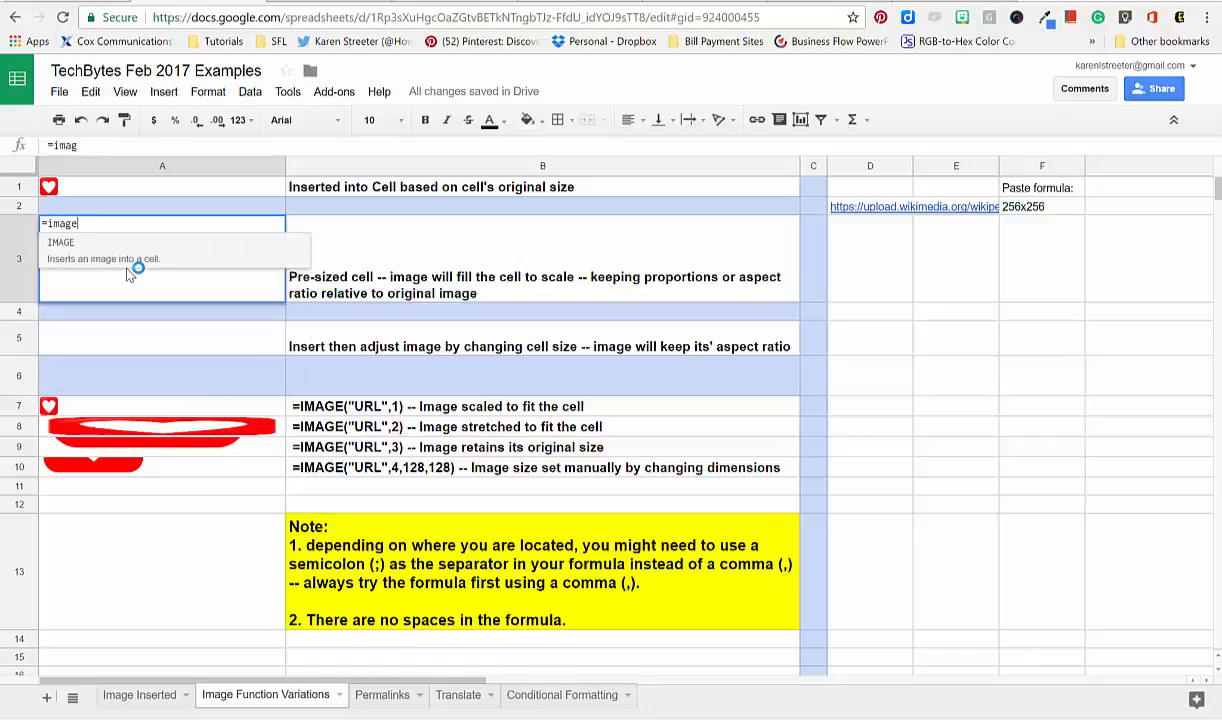
pyautogui.write('("')
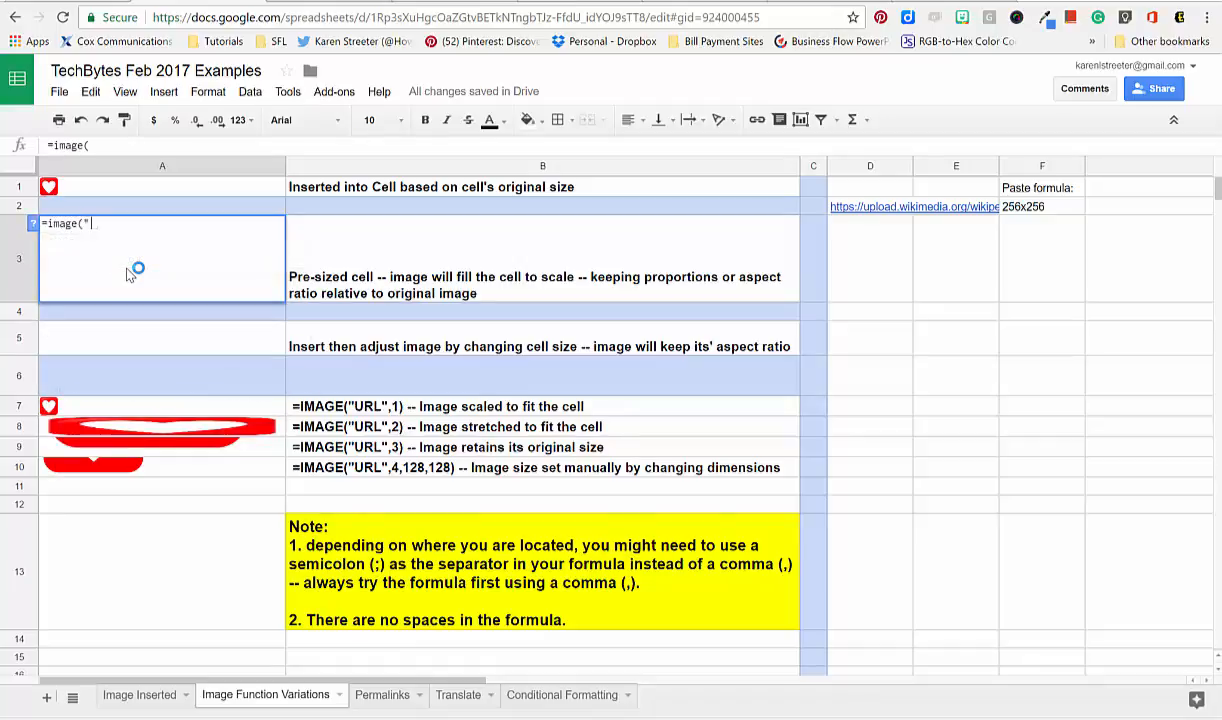
pyautogui.hotkey('ctrl', 'v')
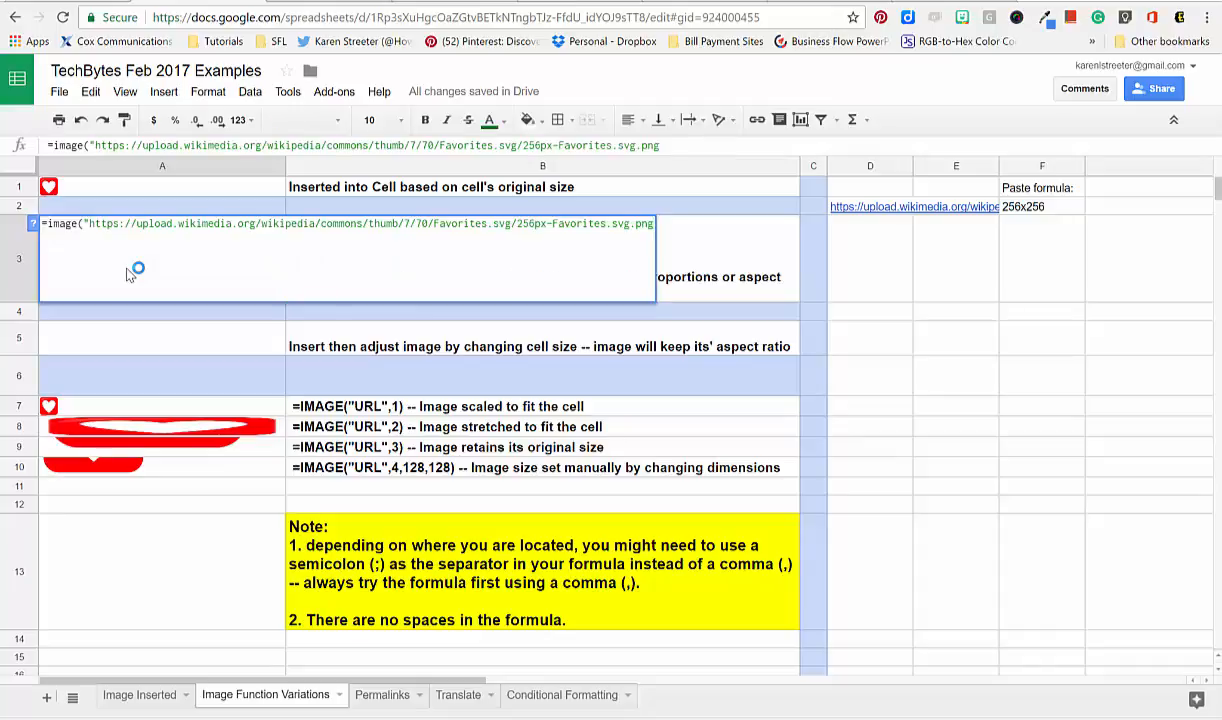
pyautogui.write('"')
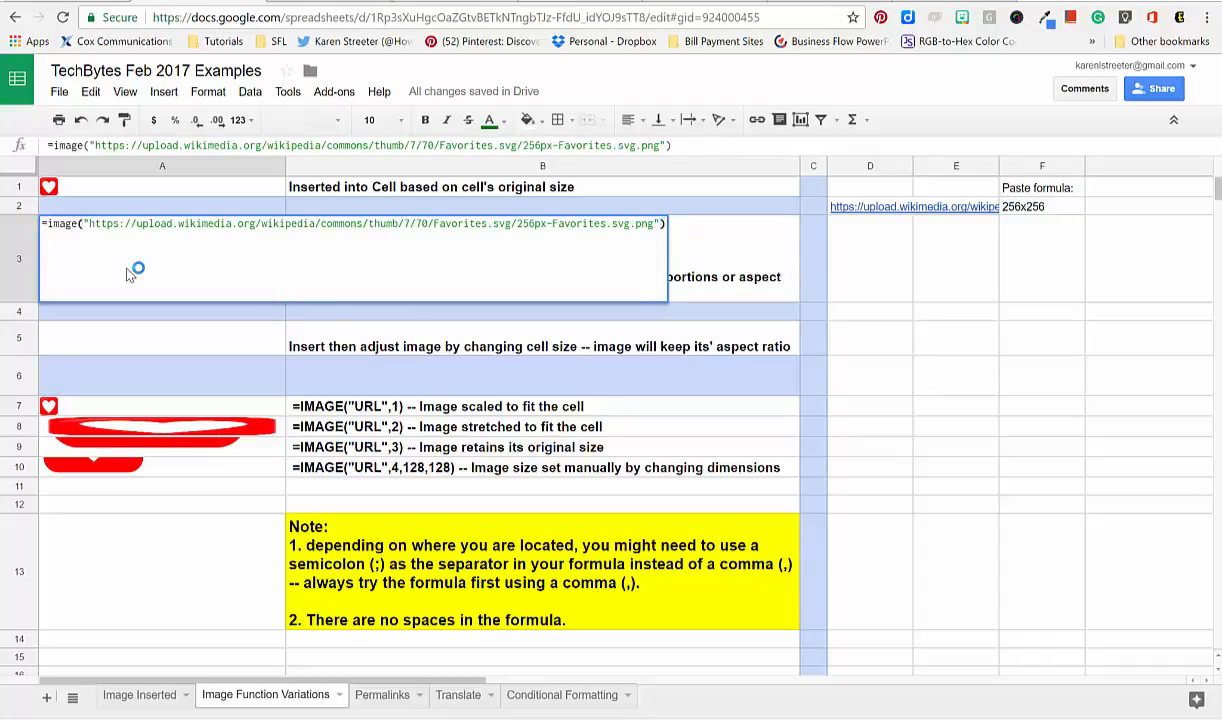
pyautogui.press('Return')
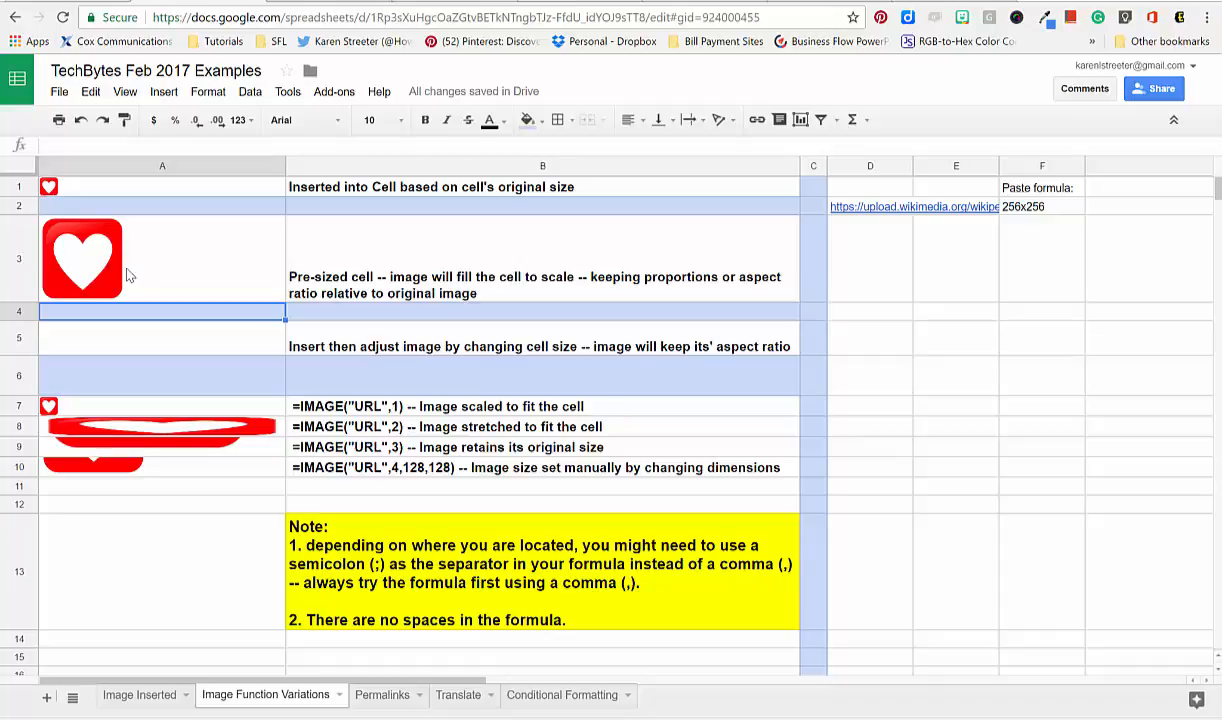
# Copy the heart image formula from cell A3 and paste it into cell A5.
pyautogui.click(104, 285)
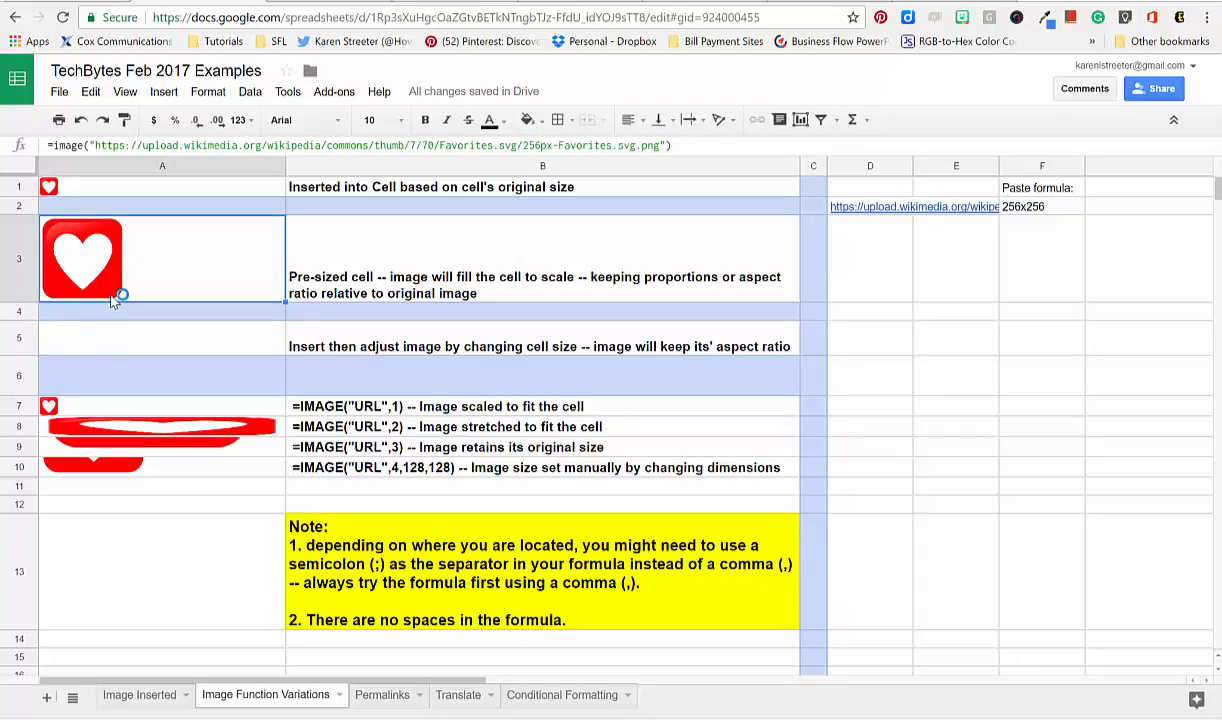
pyautogui.rightClick(105, 285)
pyautogui.click(145, 320)
pyautogui.click(100, 343)
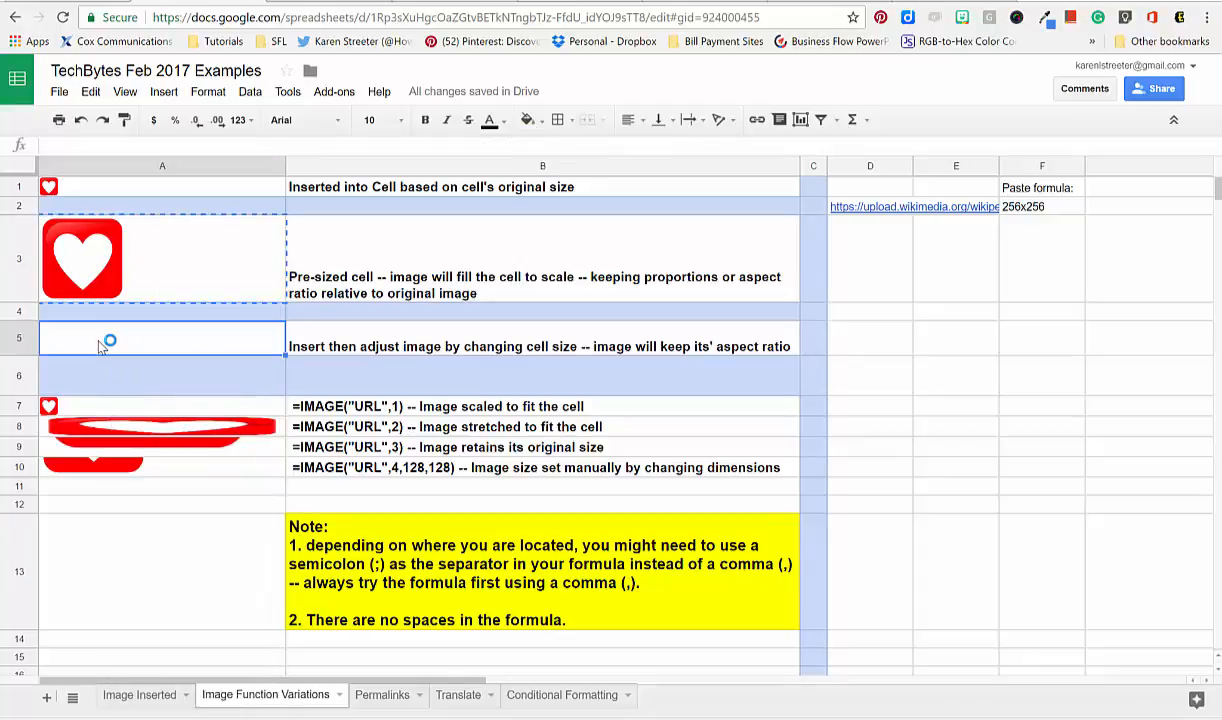
pyautogui.rightClick(101, 340)
pyautogui.click(123, 403)
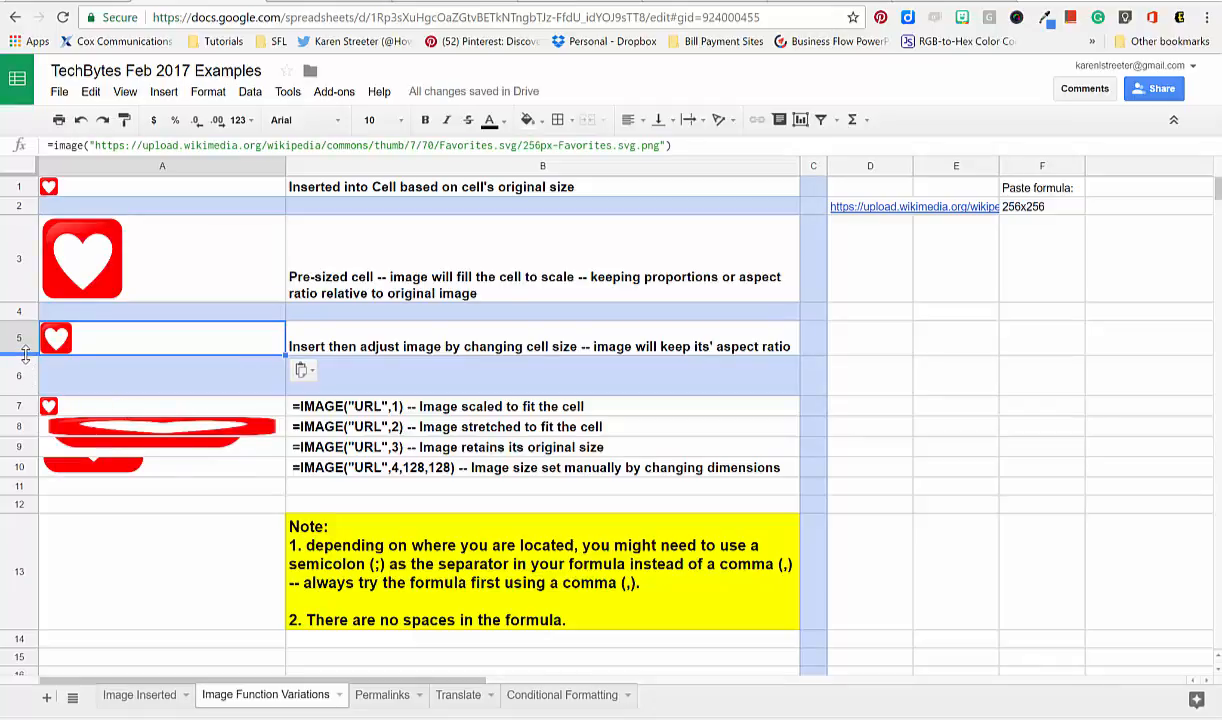
# Enlarge row 5 to scale up its heart image, and shrink the row to slightly taller than it was originally.
pyautogui.moveTo(52, 487); pyautogui.dragTo(30, 517)
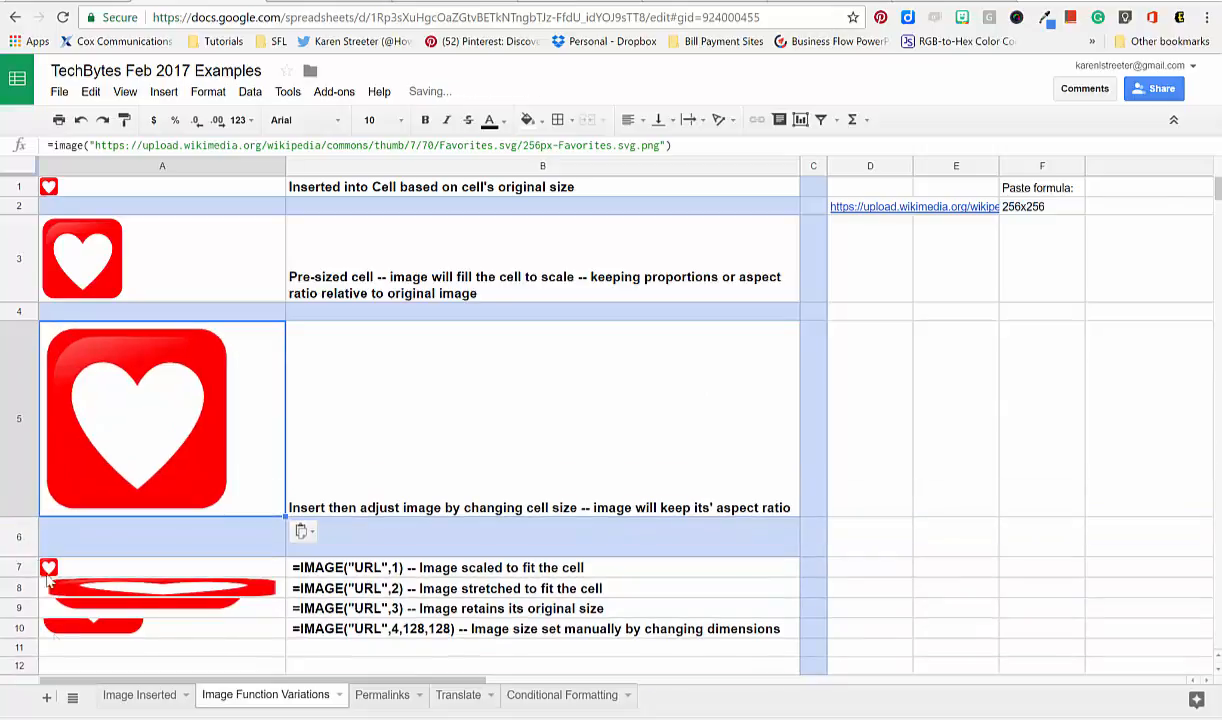
pyautogui.click(27, 513)
pyautogui.moveTo(27, 516); pyautogui.dragTo(44, 366)
# Review the mode 1 and 2 descriptions, and try enlarging row 9 beyond its original-size heart image before shrinking the row so the image is cropped.
pyautogui.click(364, 414)
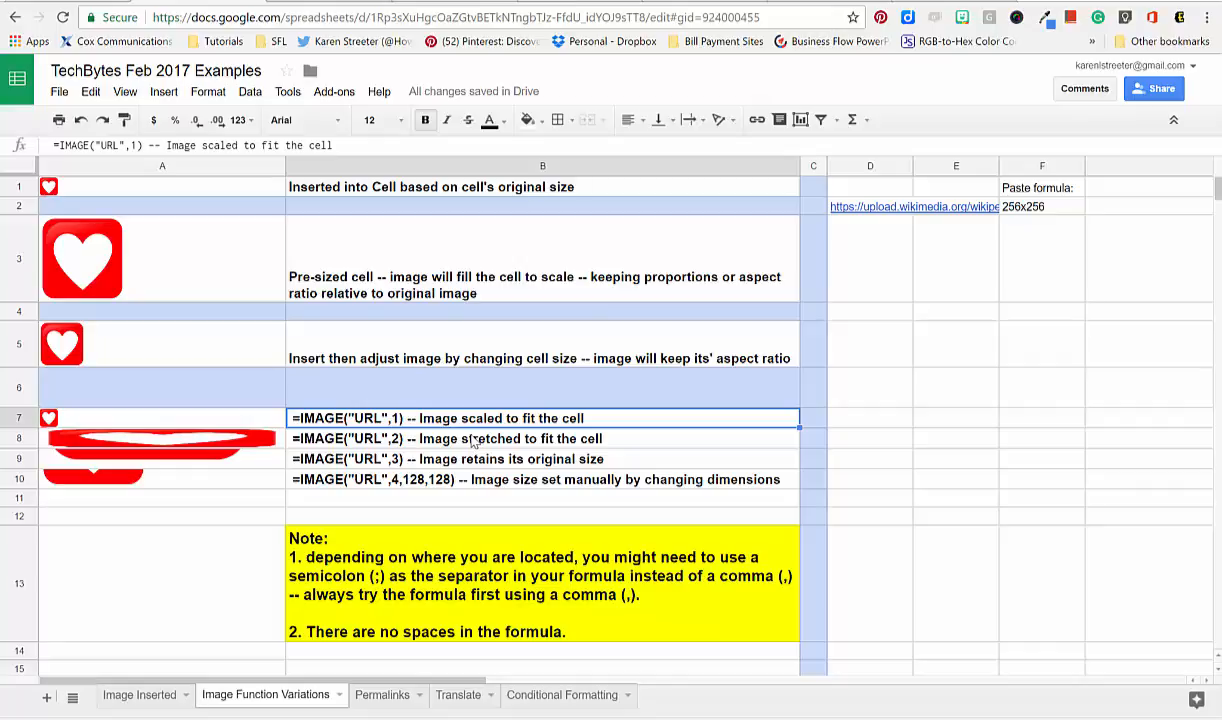
pyautogui.click(408, 446)
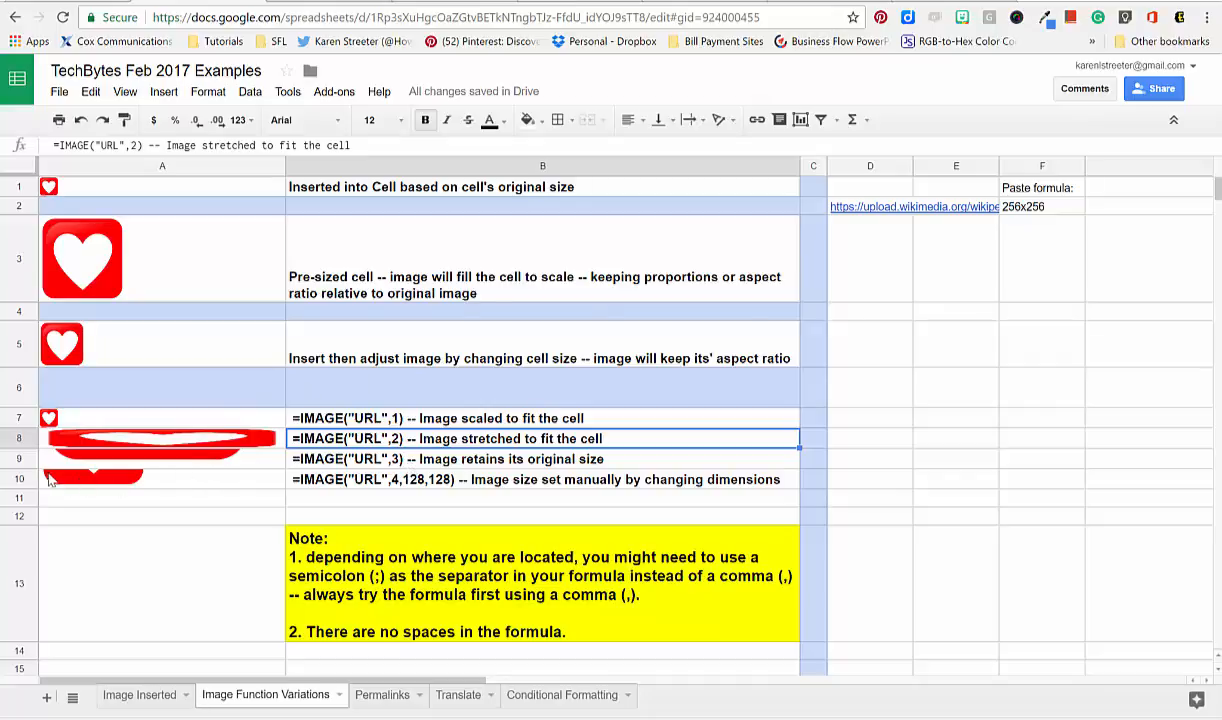
pyautogui.moveTo(27, 447); pyautogui.dragTo(31, 604)
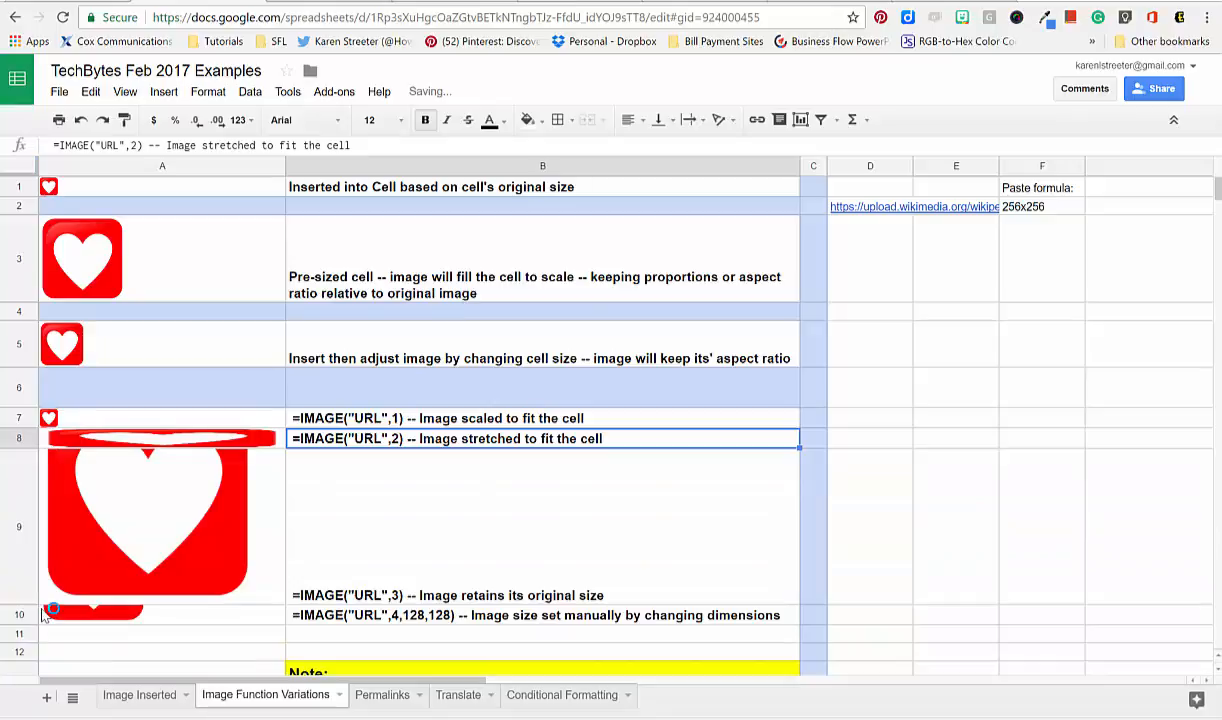
pyautogui.moveTo(29, 605); pyautogui.dragTo(36, 656)
pyautogui.scroll(-1, 85, 590)
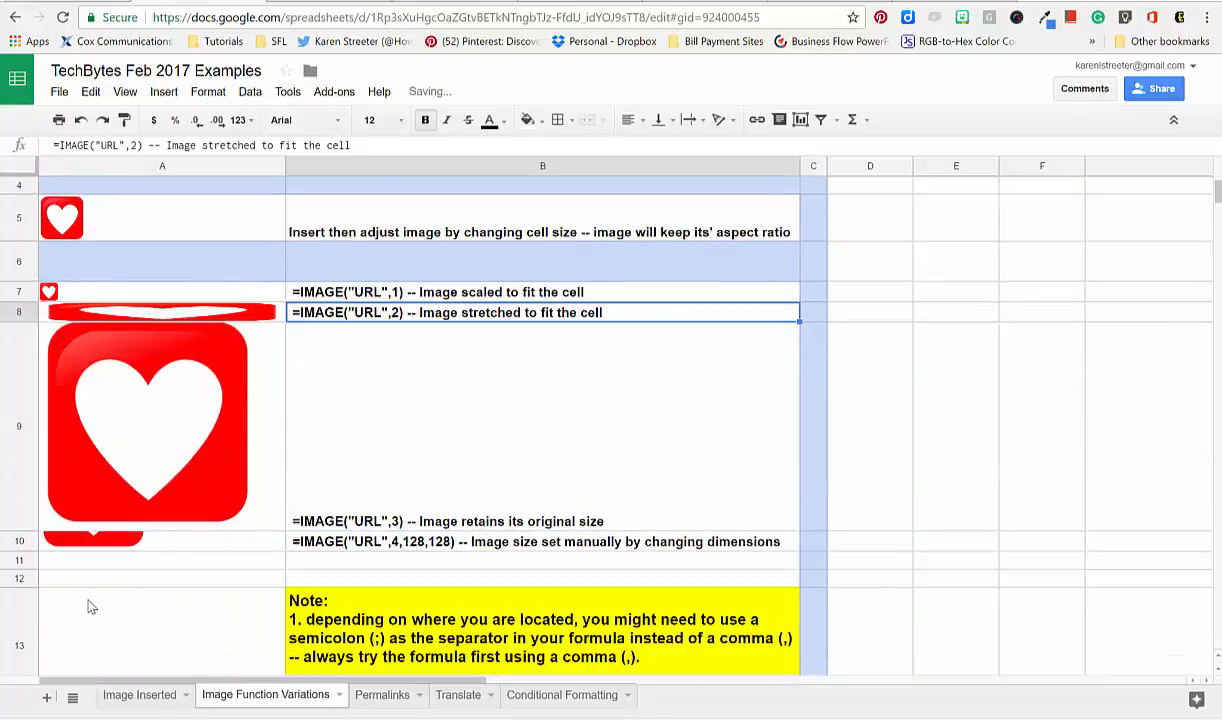
pyautogui.moveTo(33, 532); pyautogui.dragTo(55, 643)
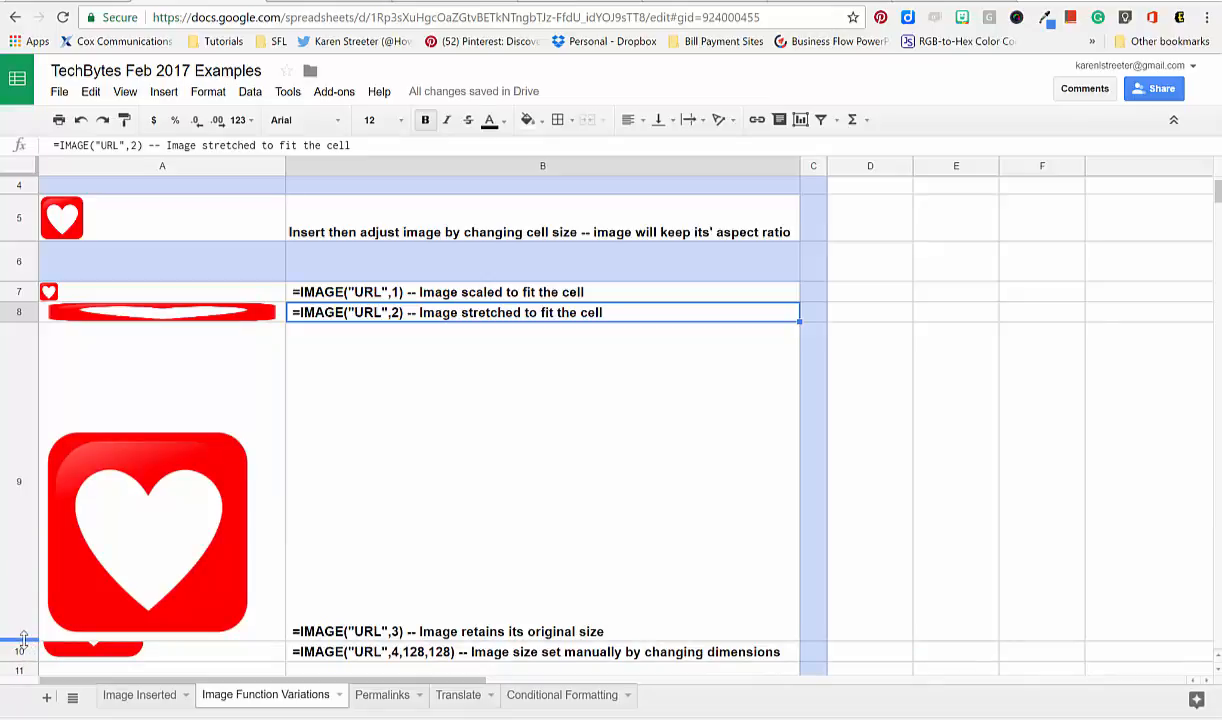
pyautogui.moveTo(24, 640); pyautogui.dragTo(72, 370)
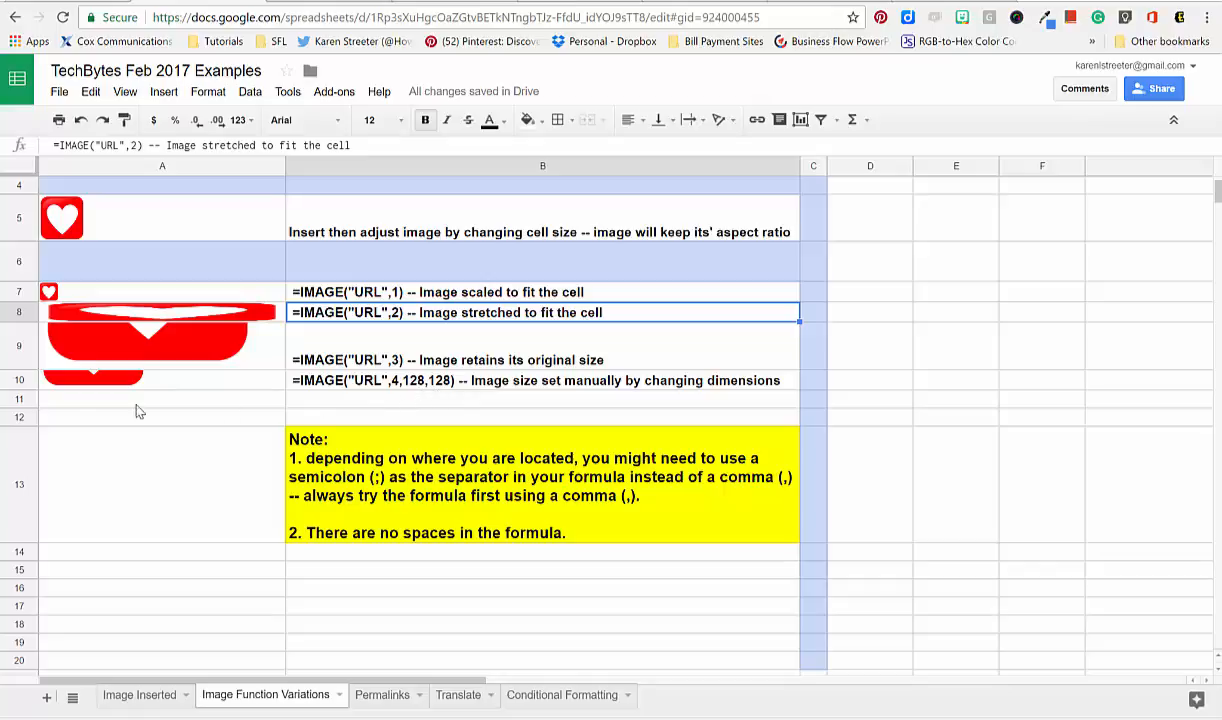
# Enlarge row 10 to fit the whole 128 by 128 heart image, and row 9 to fit the whole original-size heart image.
pyautogui.moveTo(28, 370); pyautogui.dragTo(45, 484)
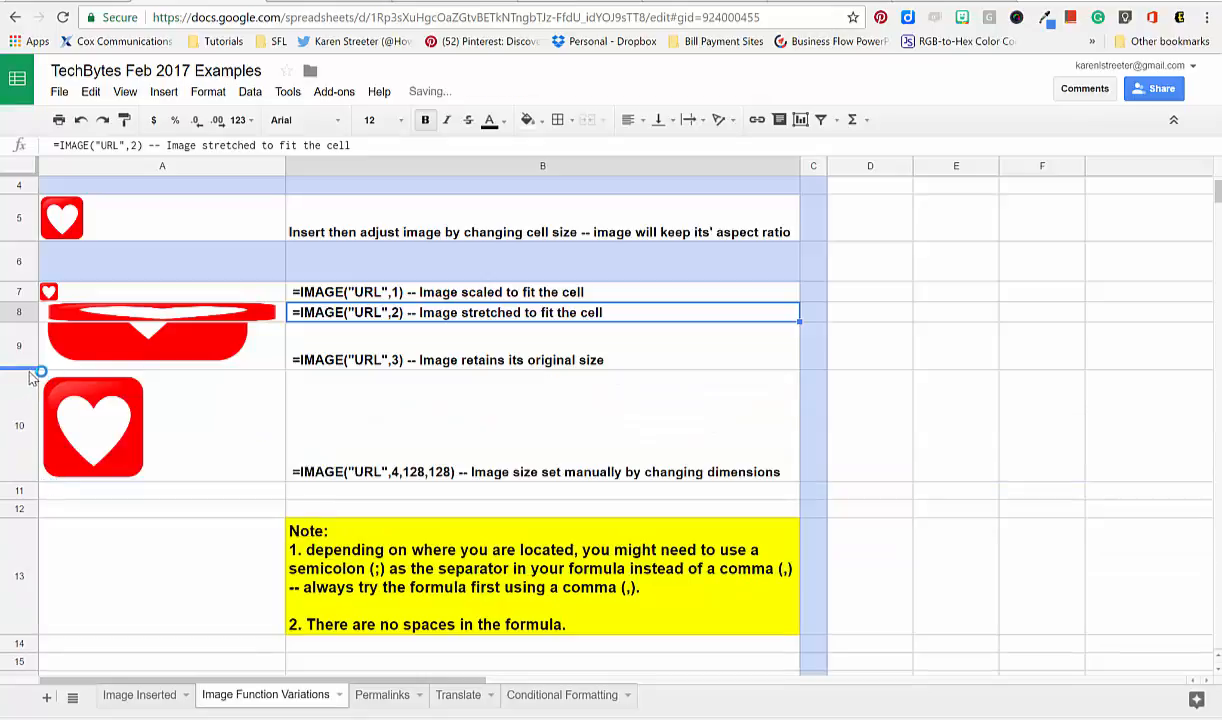
pyautogui.moveTo(29, 368); pyautogui.dragTo(25, 533)
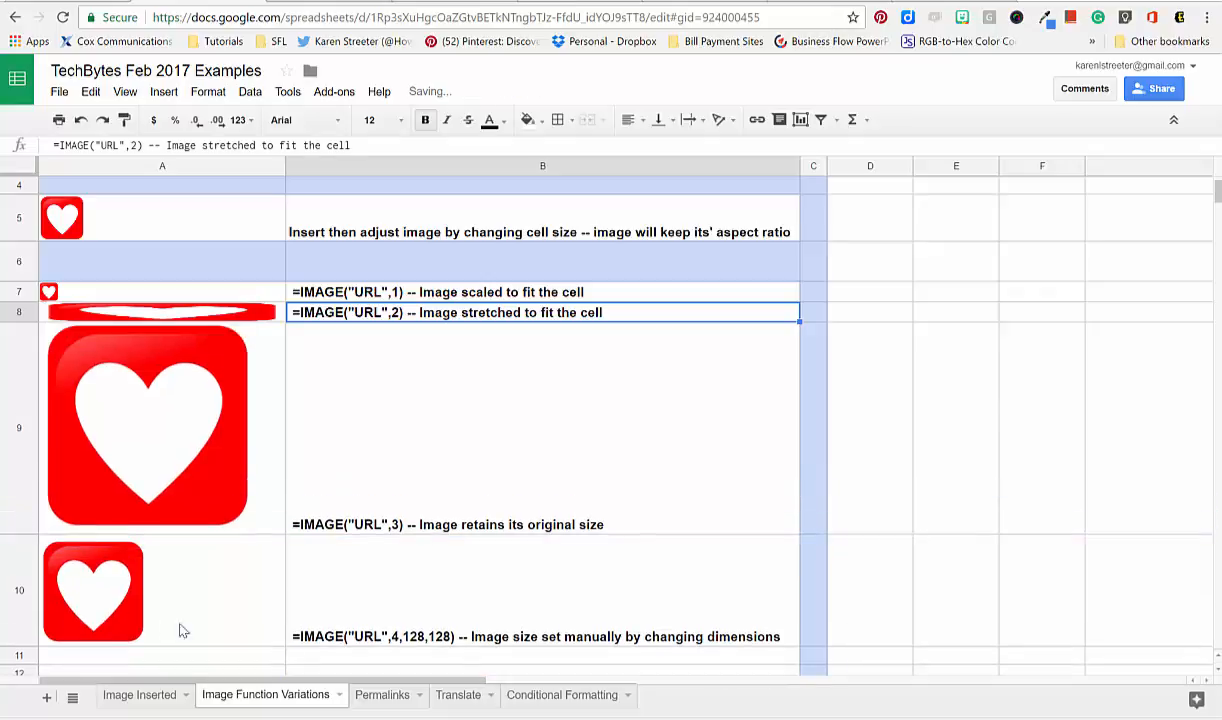
pyautogui.scroll(-4, 208, 633)
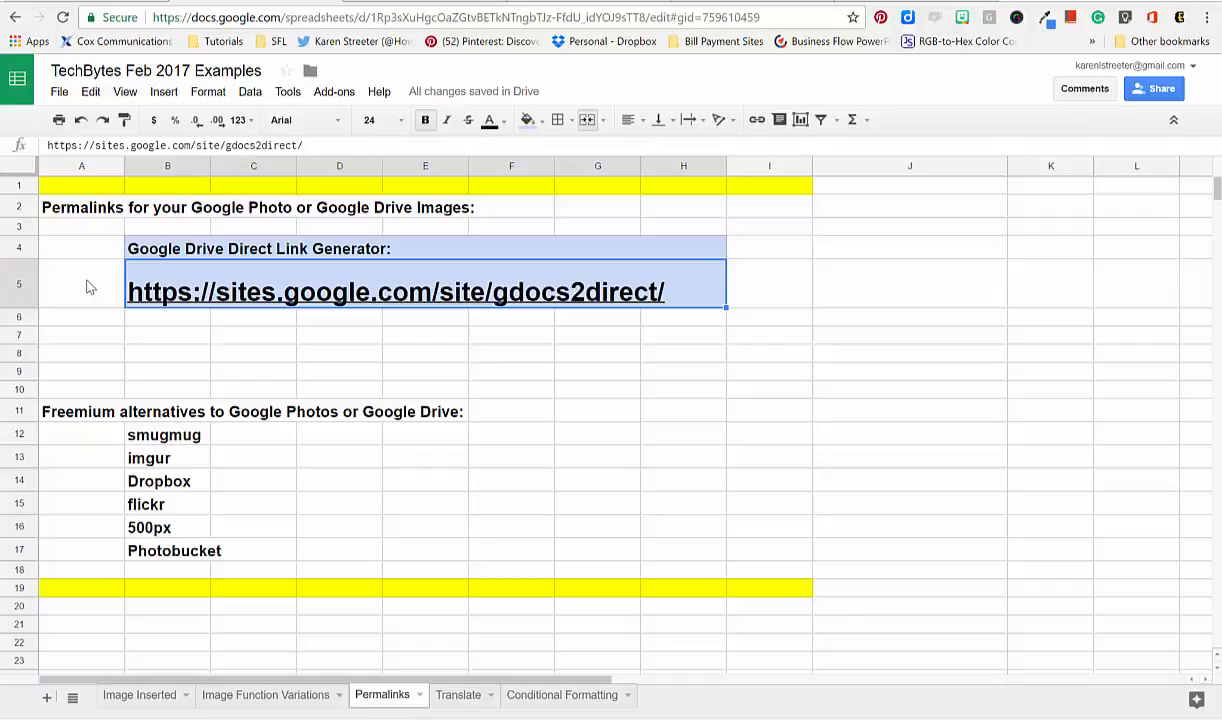
# Switch to Google Drive and copy the sharing link of frogs-1037868_1920.jpg in the Pixabay folder.
pyautogui.click(100, 4)
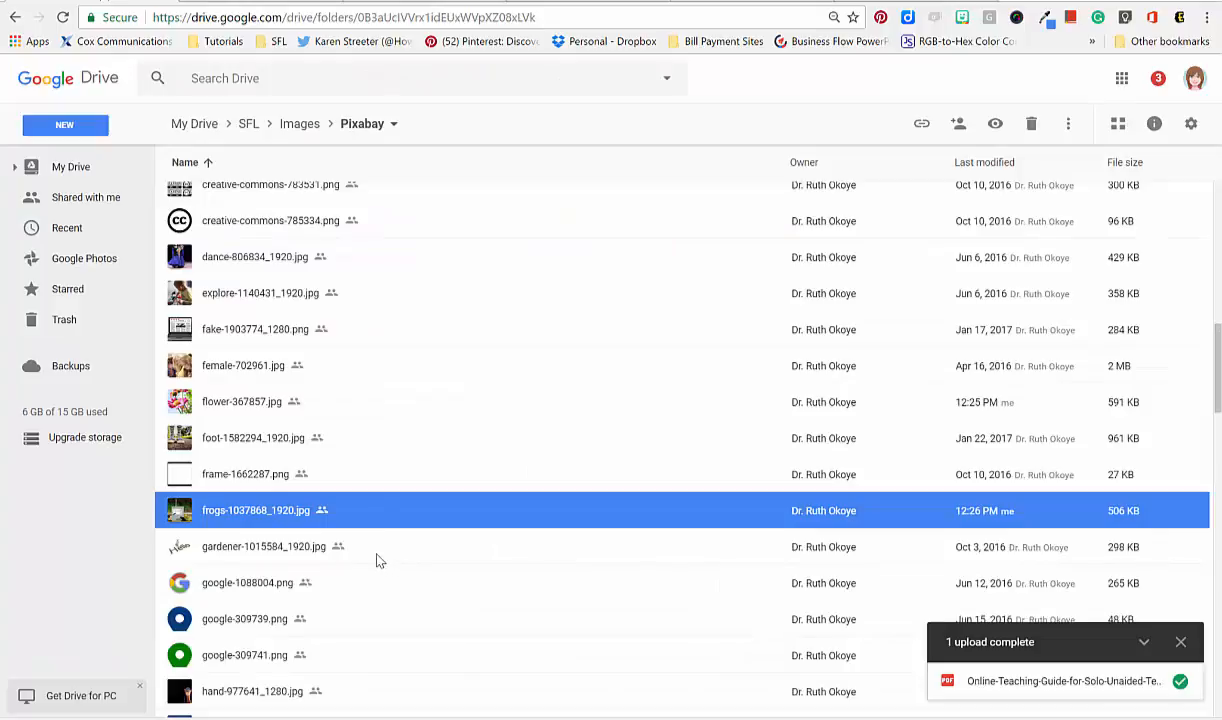
pyautogui.rightClick(358, 516)
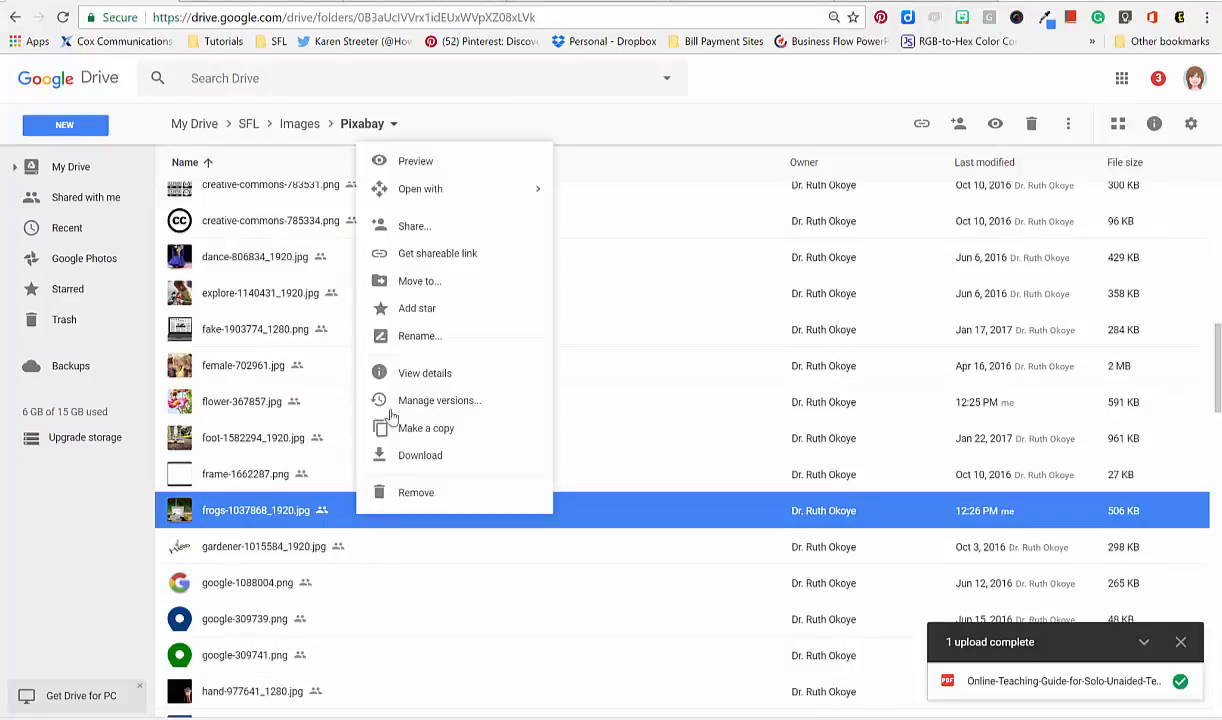
pyautogui.click(413, 230)
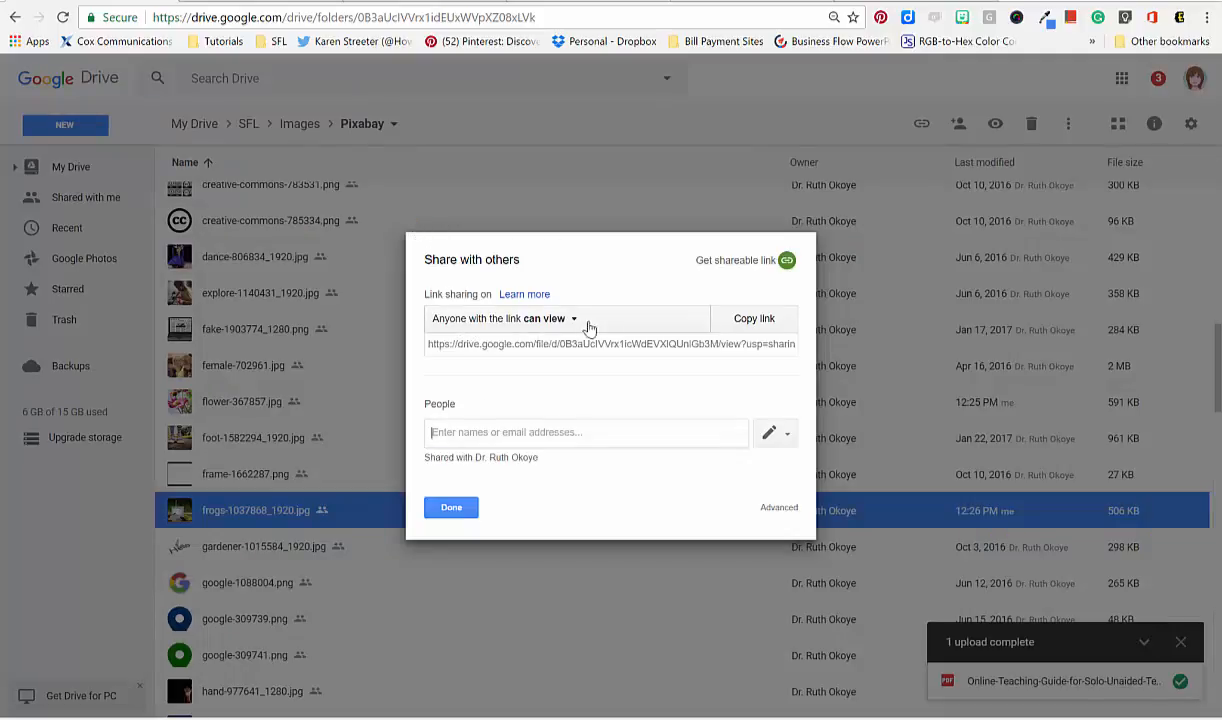
pyautogui.click(740, 323)
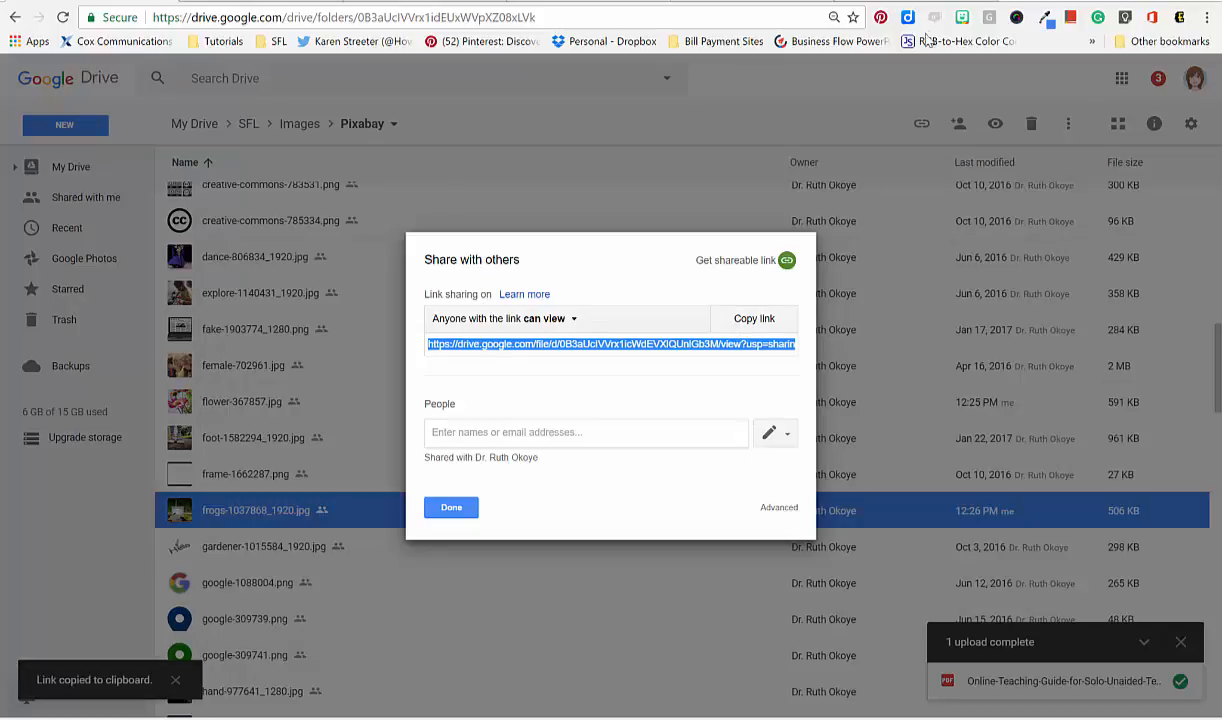
# Switch to the Google Drive Direct Link Generator, create a direct link from the copied sharing URL, and select the whole output link for copying.
pyautogui.click(895, 3)
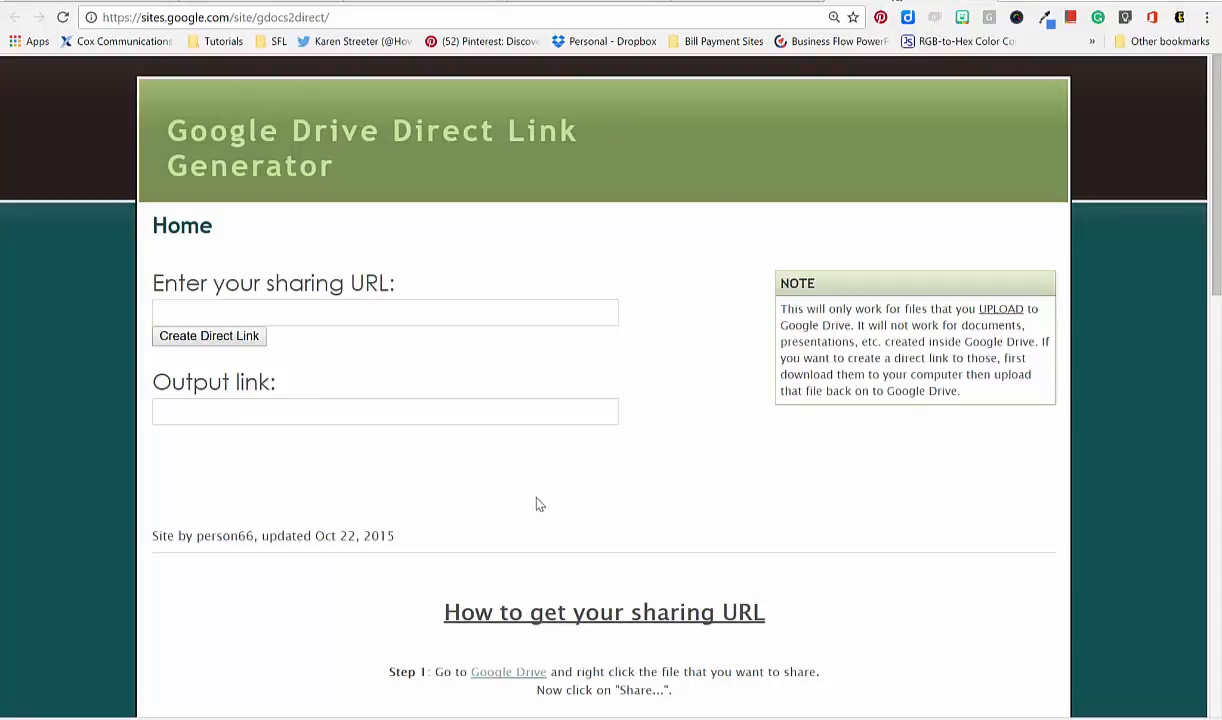
pyautogui.click(286, 315)
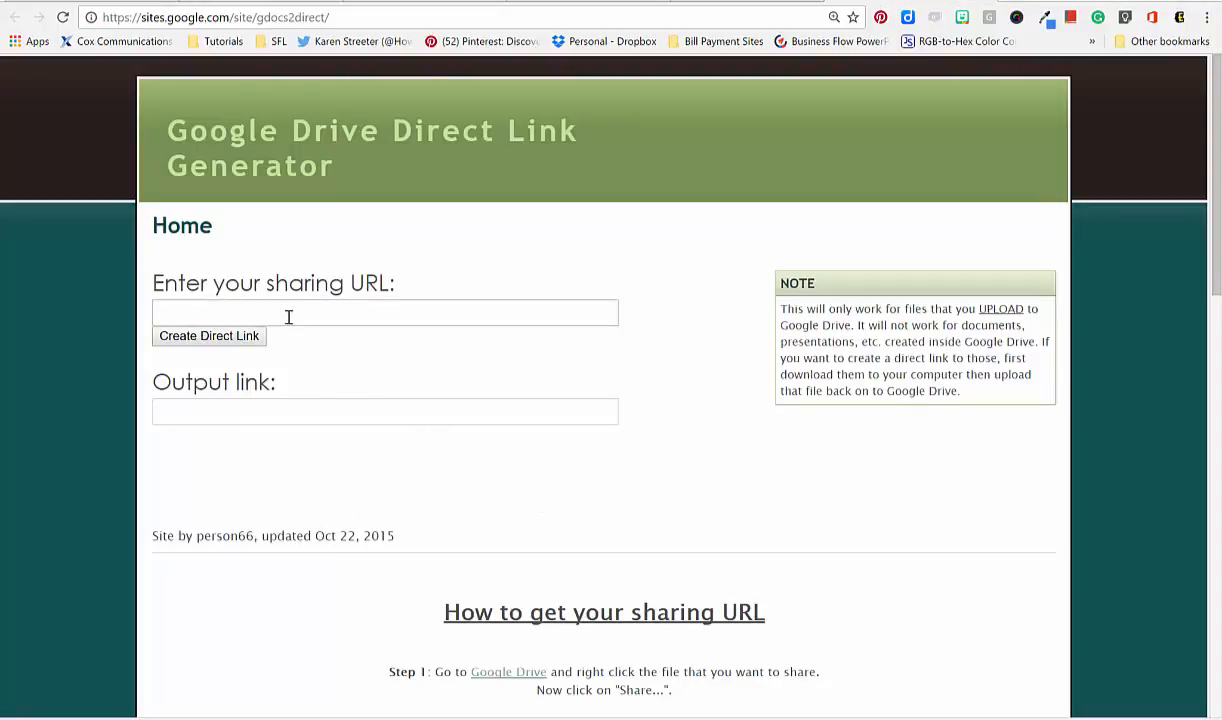
pyautogui.rightClick(276, 318)
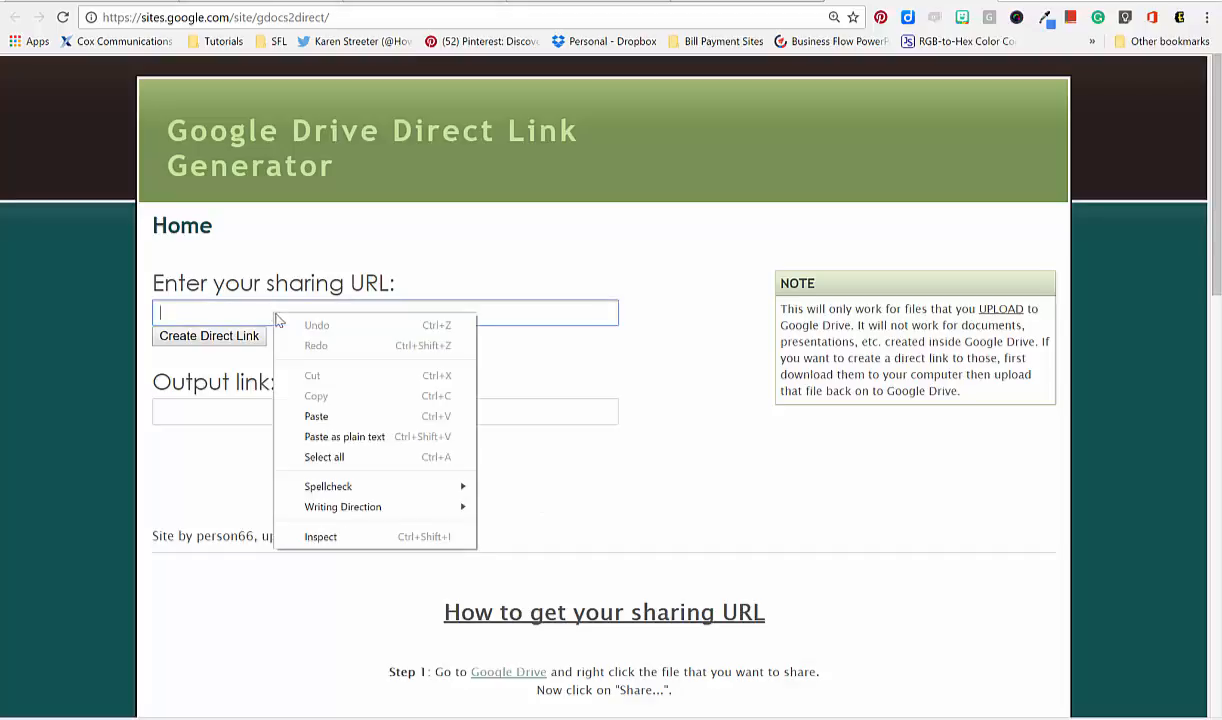
pyautogui.click(318, 418)
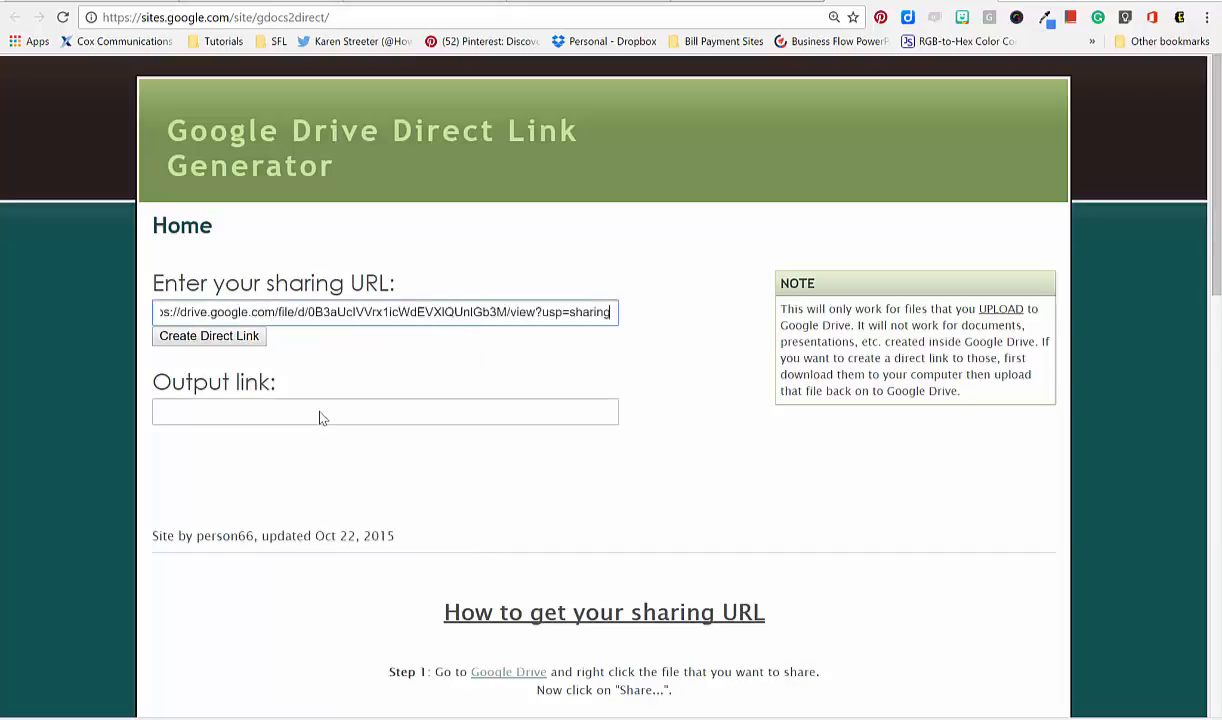
pyautogui.click(195, 344)
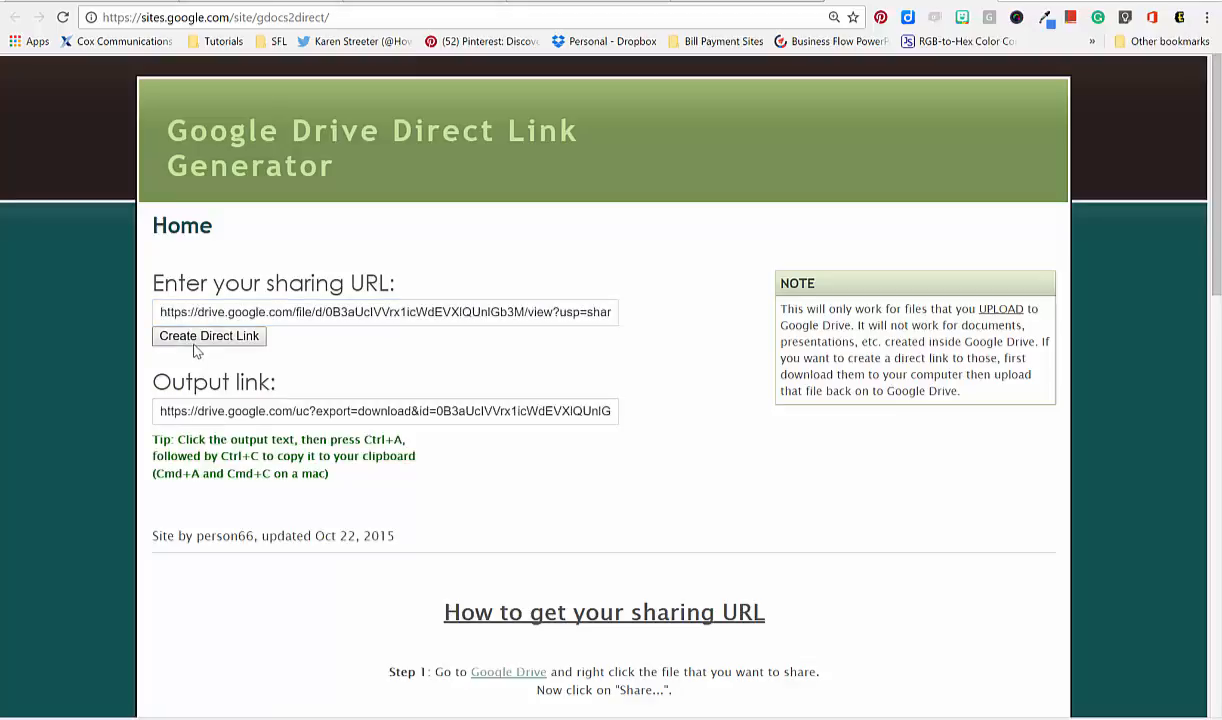
pyautogui.click(289, 411)
pyautogui.hotkey('ctrl', 'a')
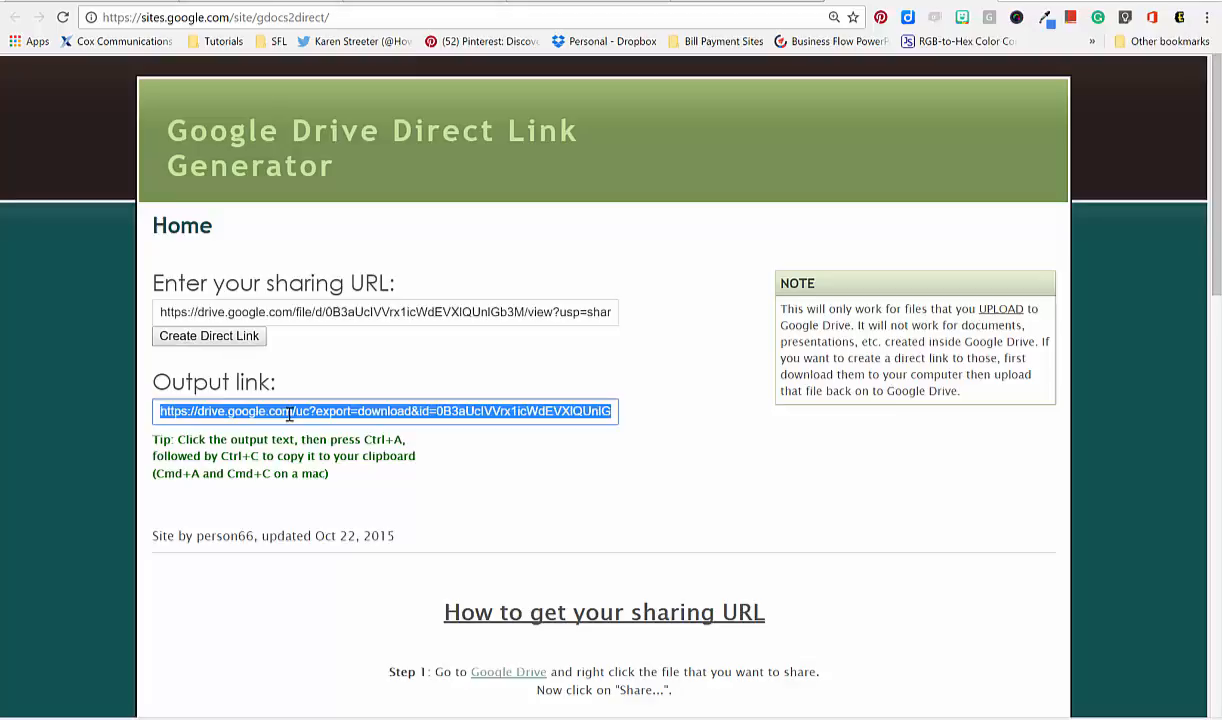
# Return to the Permalinks sheet, enter an =image("URL") formula with the generated direct link in cell J5, and enlarge row 5.
pyautogui.click(227, 2)
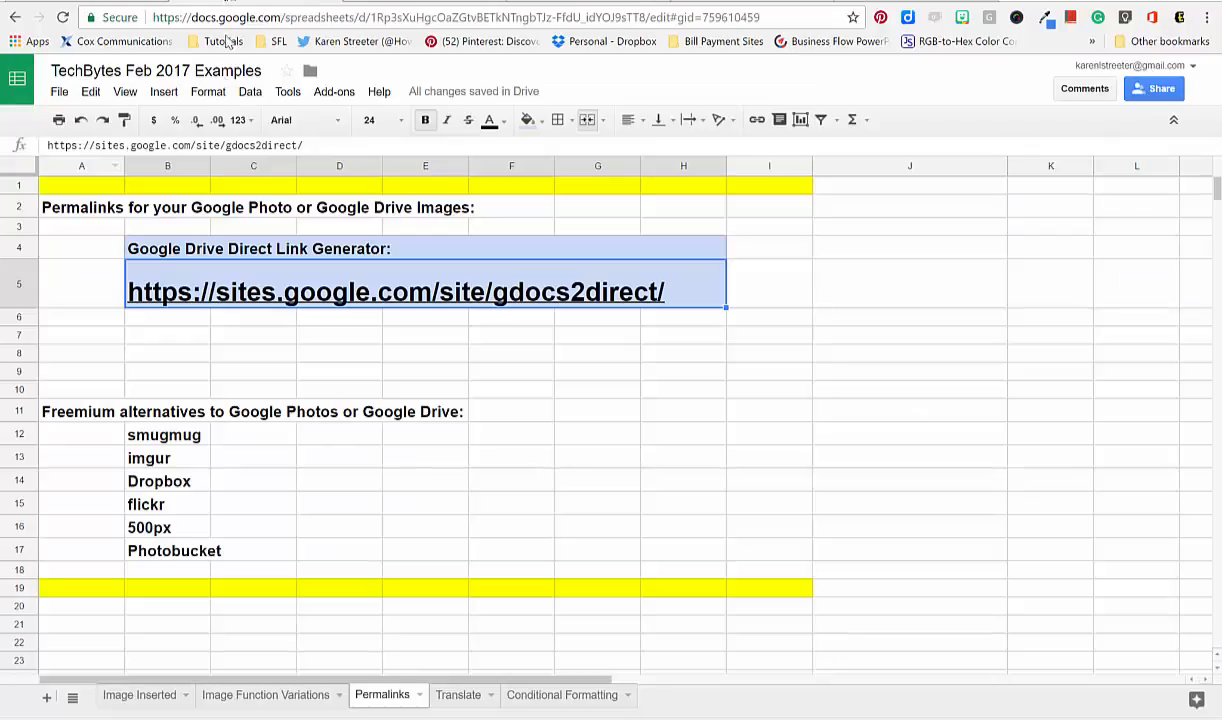
pyautogui.click(855, 294)
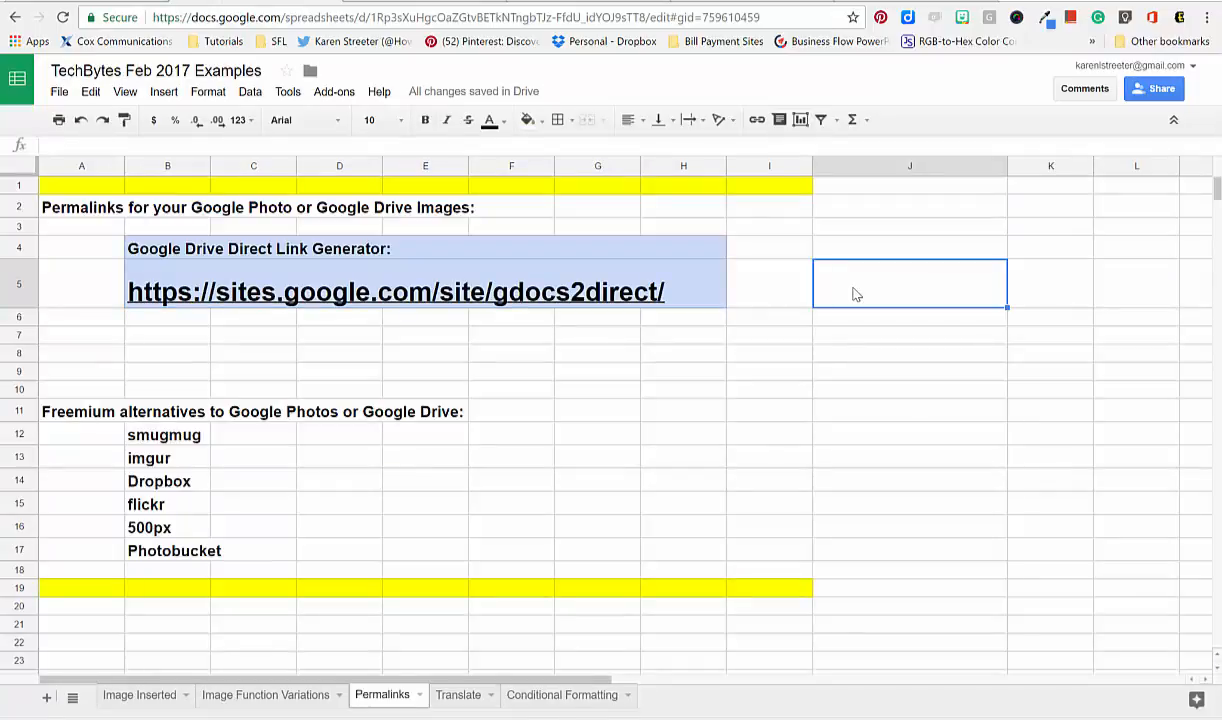
pyautogui.write('=image')
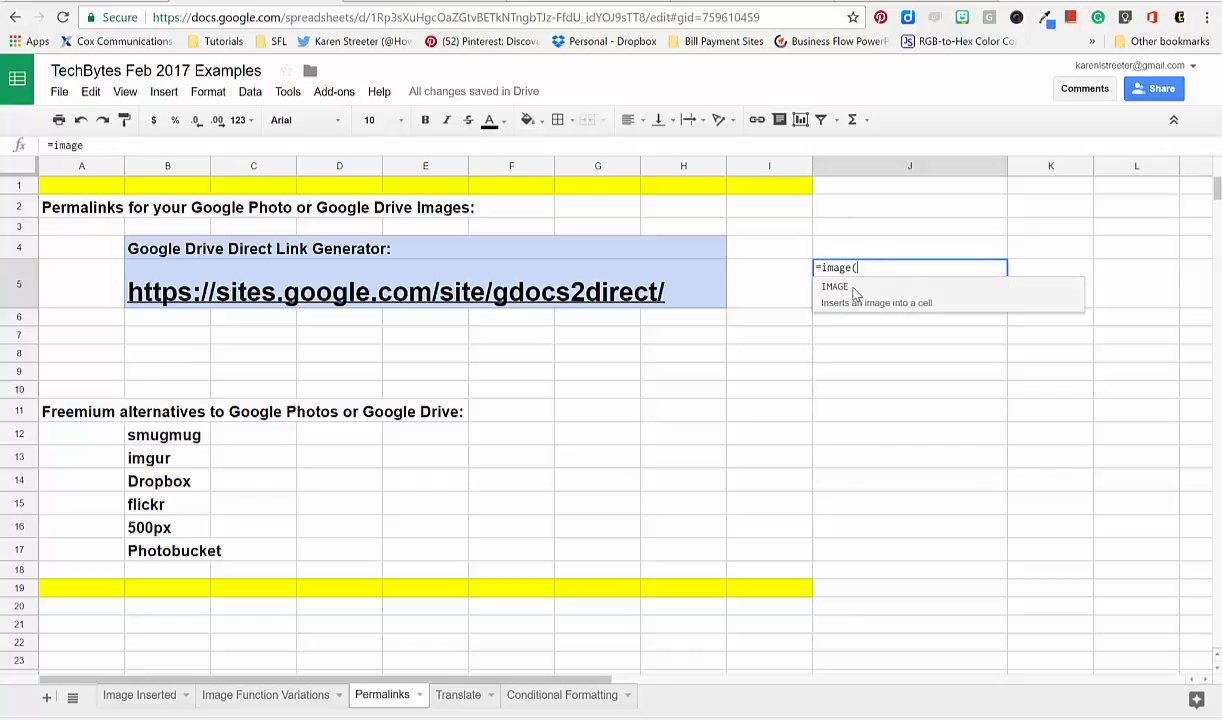
pyautogui.write('("')
pyautogui.hotkey('ctrl', 'v')
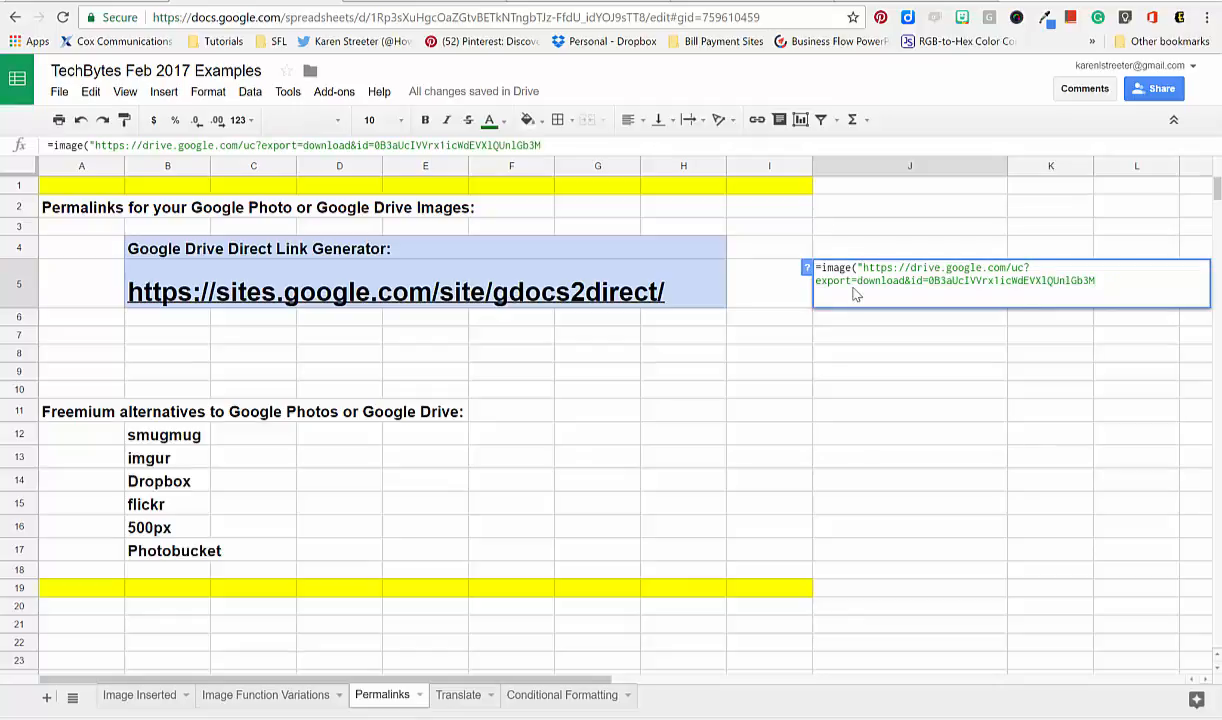
pyautogui.write('")')
pyautogui.press('Return')
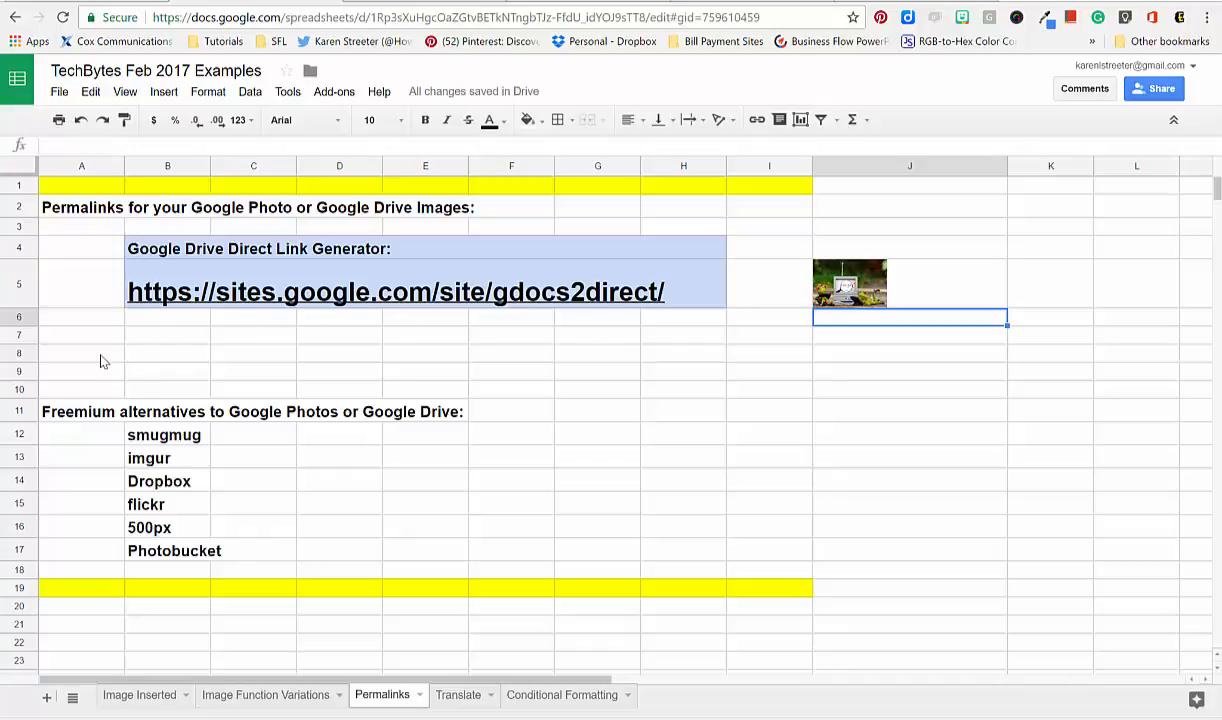
pyautogui.moveTo(28, 310); pyautogui.dragTo(31, 394)
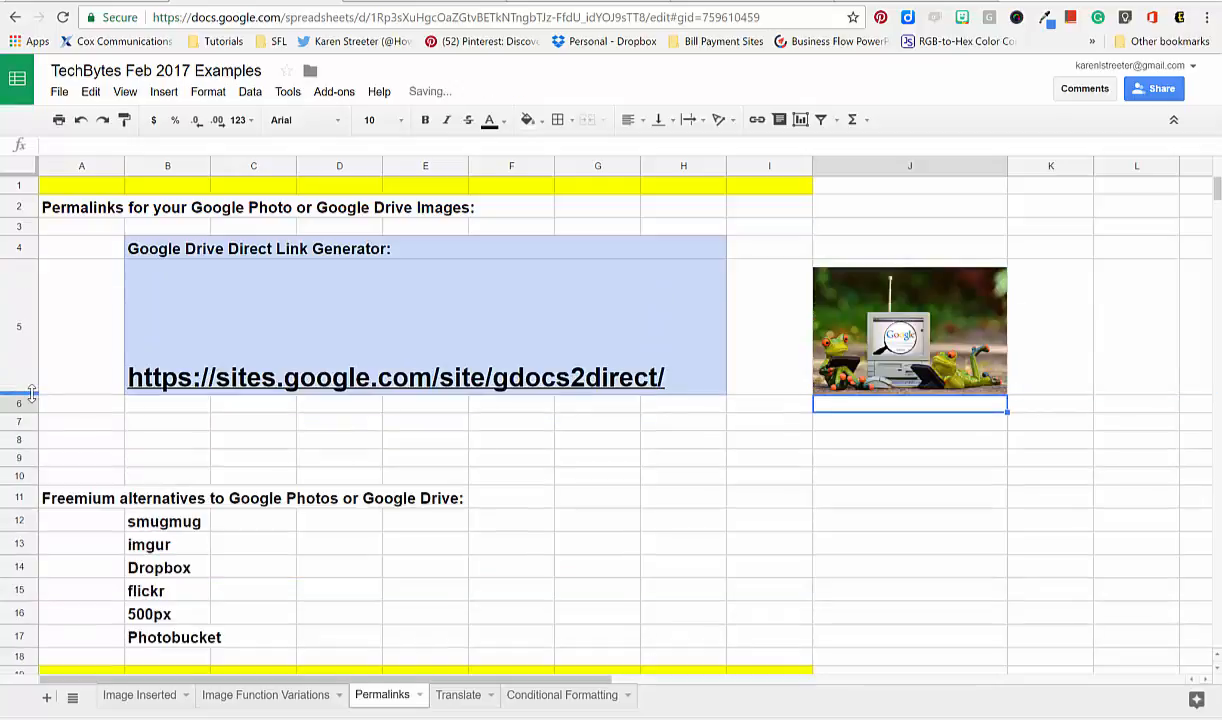